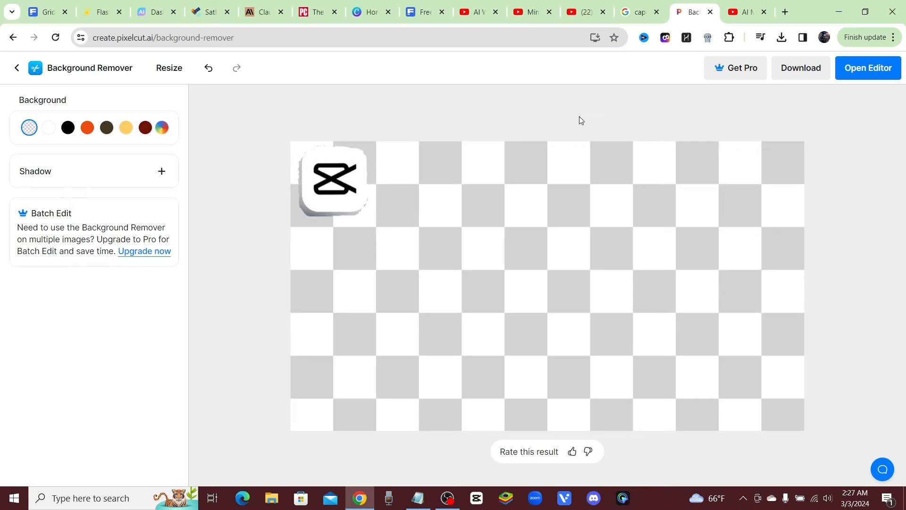
- Review the reference video thumbnails on the MintedWealth and AI Webb TV YouTube channels, and return to the Background Remover
click(532, 14)
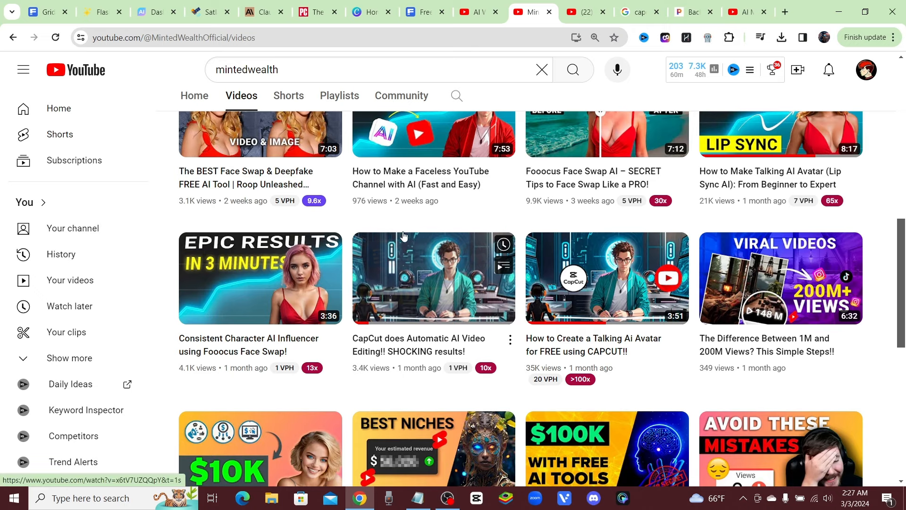
click(479, 19)
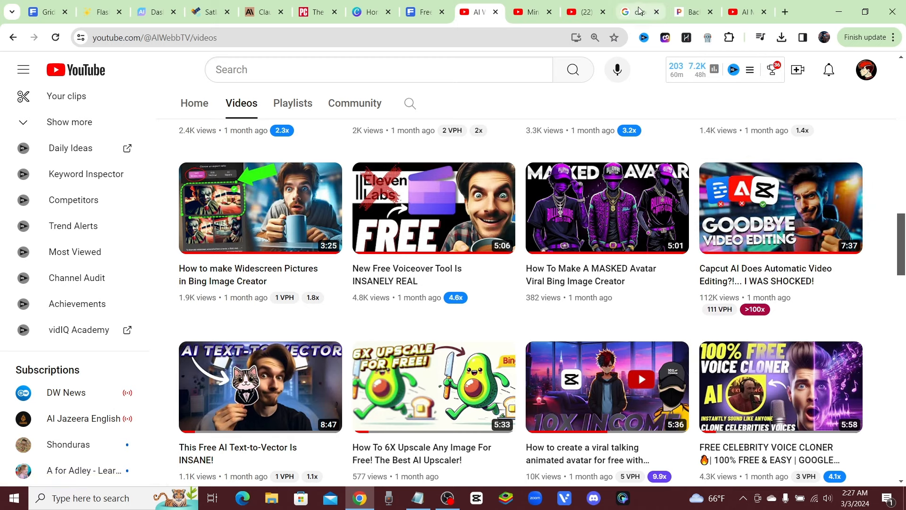
click(693, 14)
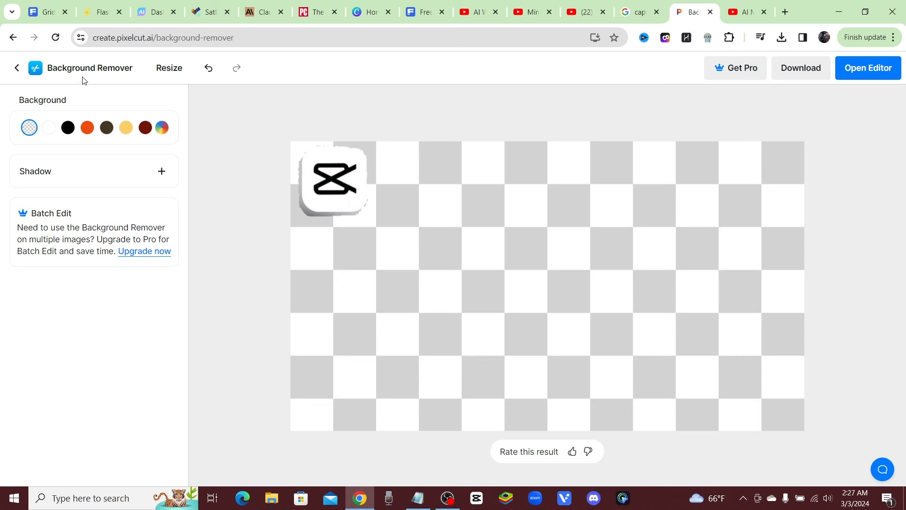
- Discard the current cutout and remove the background from the "steal" image on the Desktop
click(21, 68)
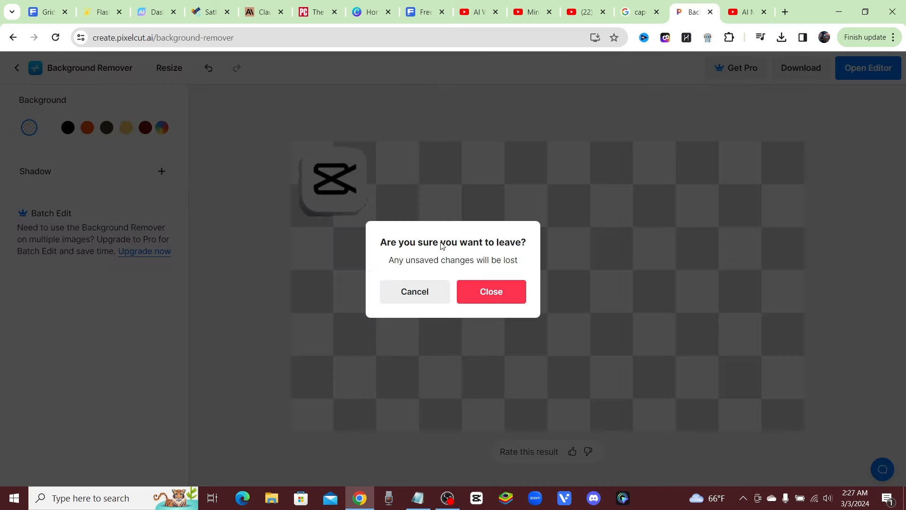
click(507, 291)
click(441, 322)
scroll(203, 158, down, 5)
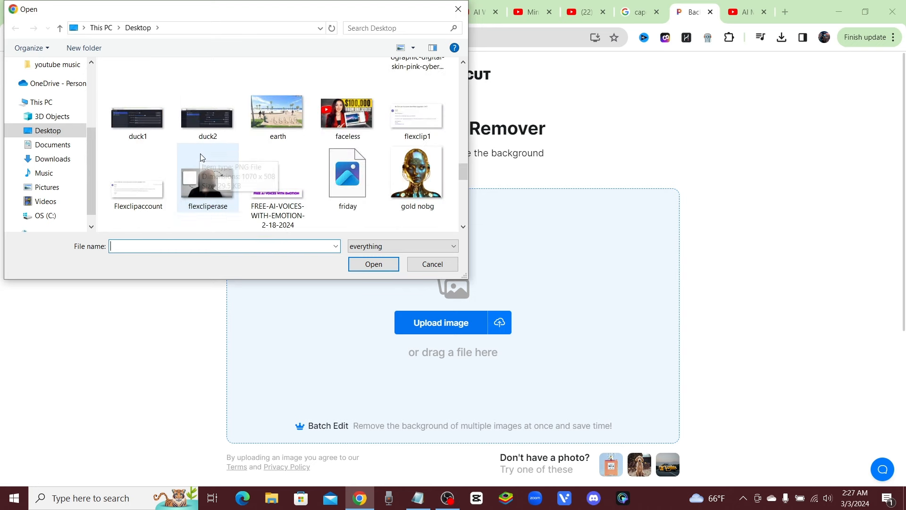
scroll(215, 177, down, 3)
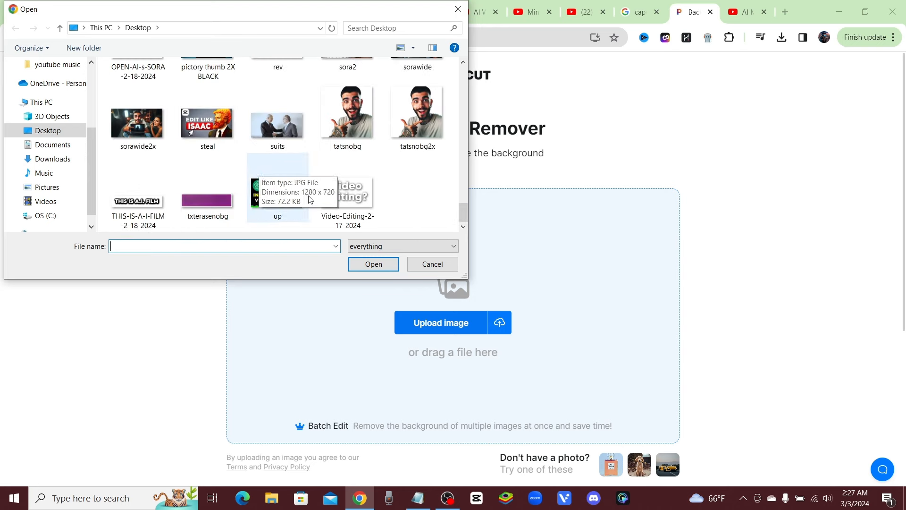
click(219, 133)
click(384, 262)
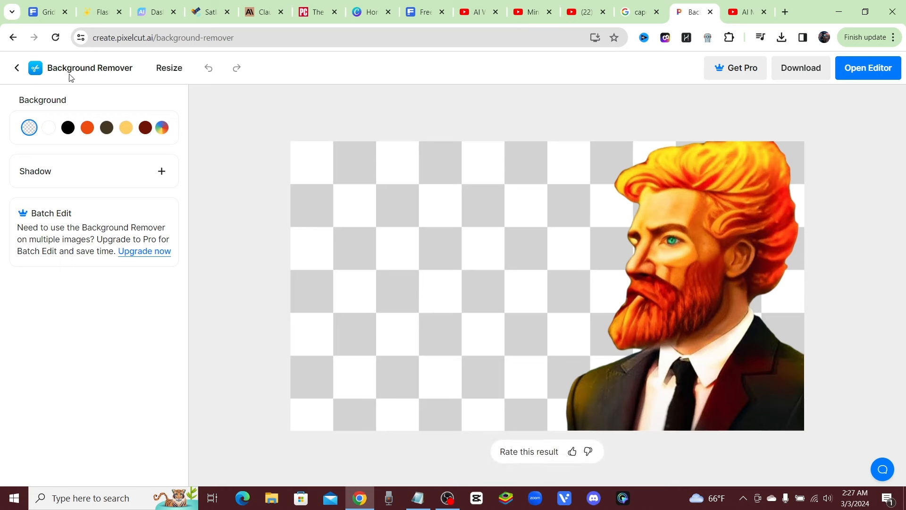
- Leave the Background Remover without saving and load the "steal" image from the Desktop into Magic Eraser
click(17, 68)
click(489, 294)
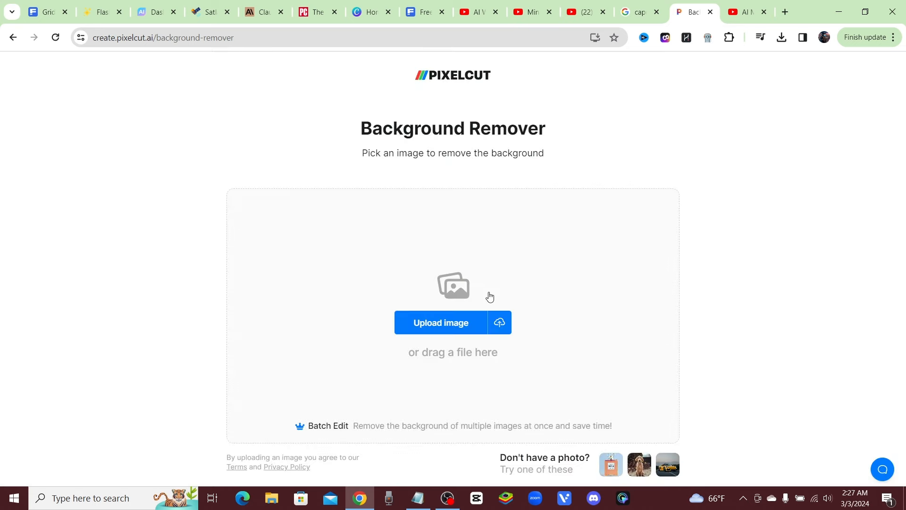
click(449, 77)
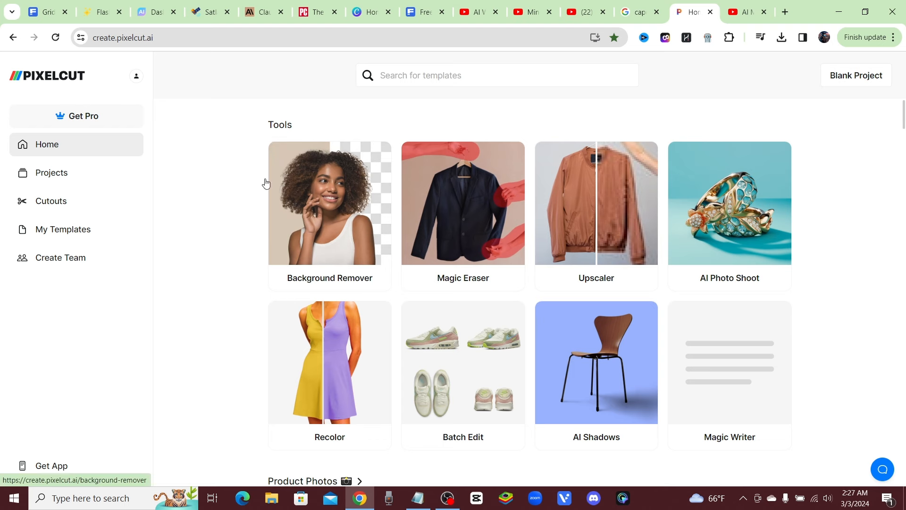
click(460, 207)
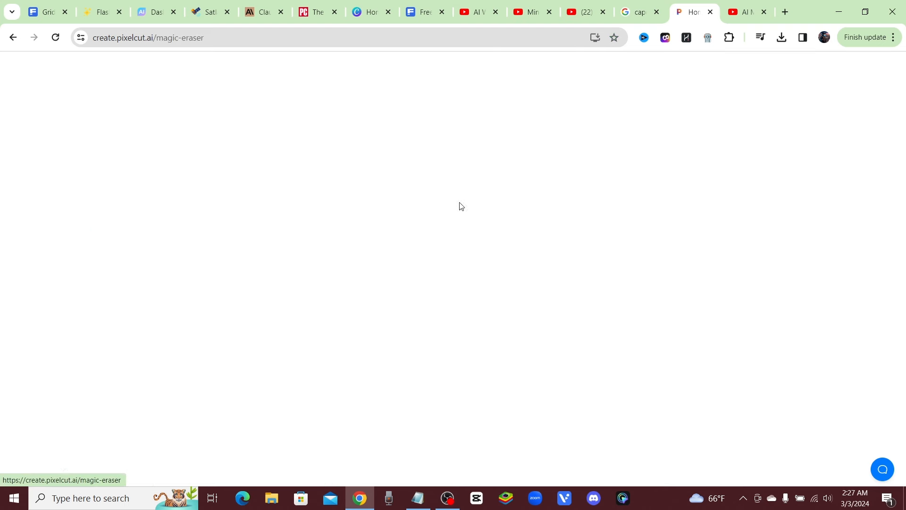
click(452, 326)
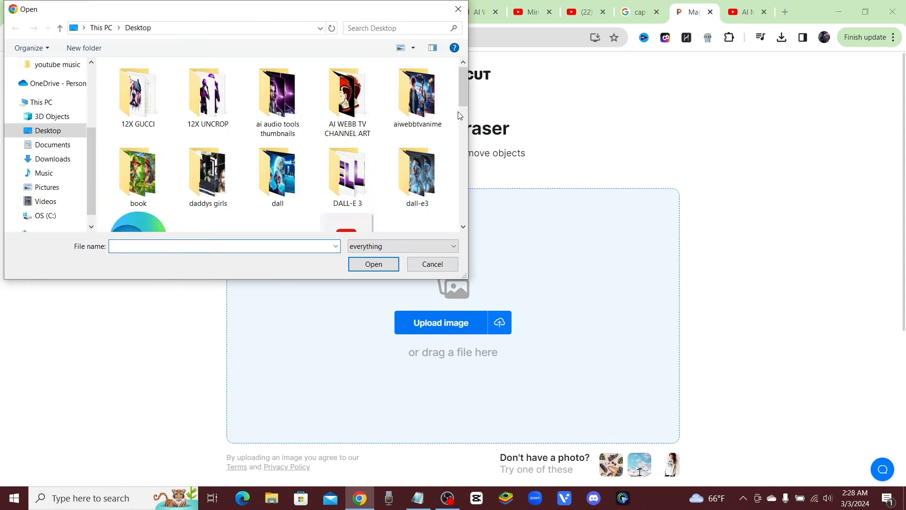
scroll(373, 206, down, 10)
click(207, 123)
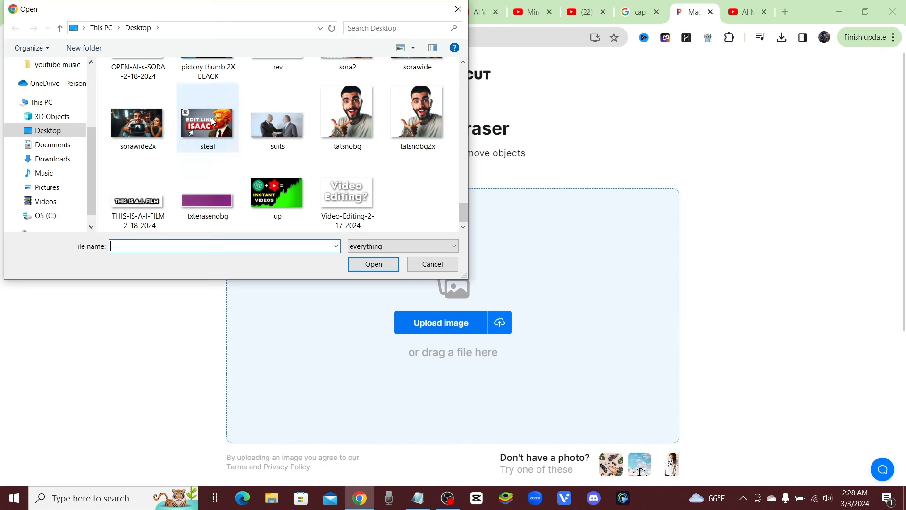
click(373, 264)
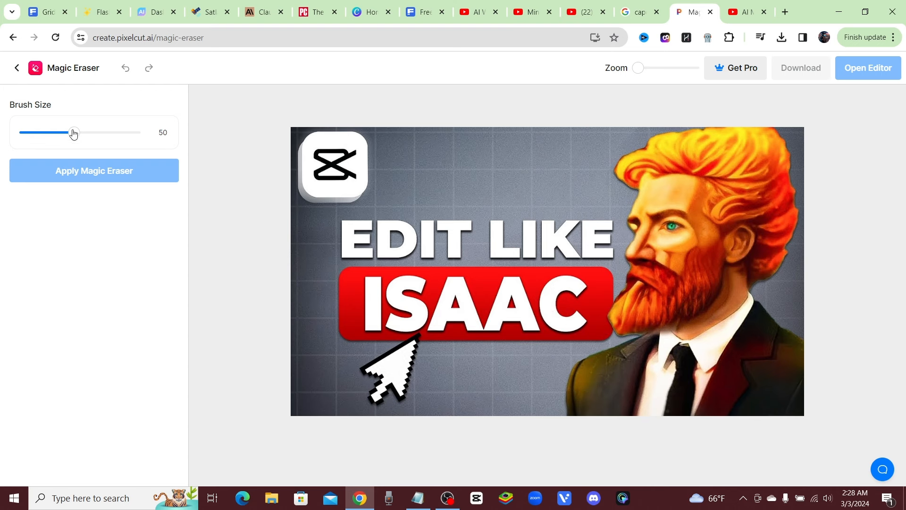
- Set the brush size to 67 and erase the word ISAAC from the red banner with Magic Eraser
drag(72, 136, 118, 140)
drag(379, 285, 378, 295)
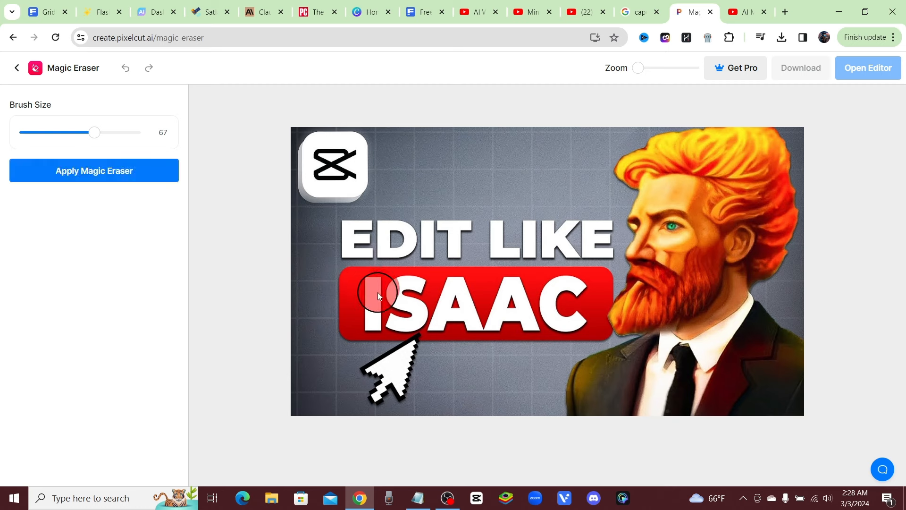
click(138, 173)
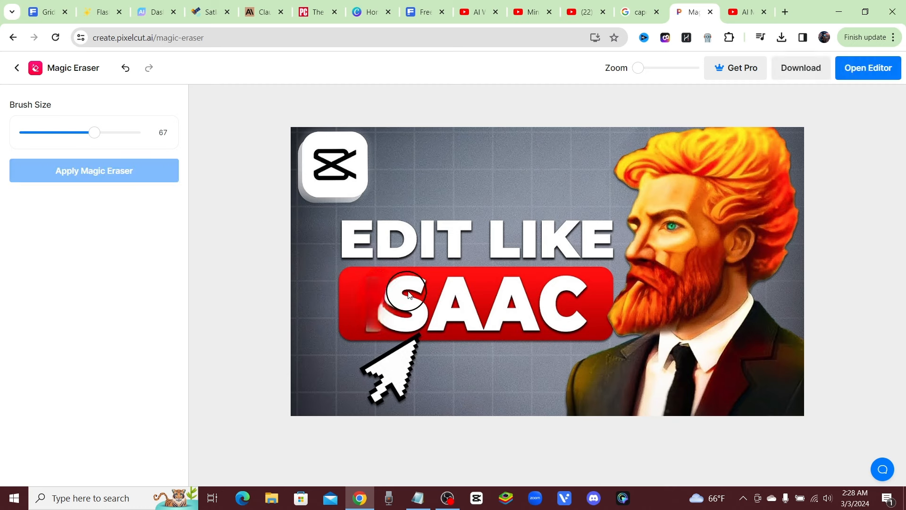
drag(399, 297, 404, 293)
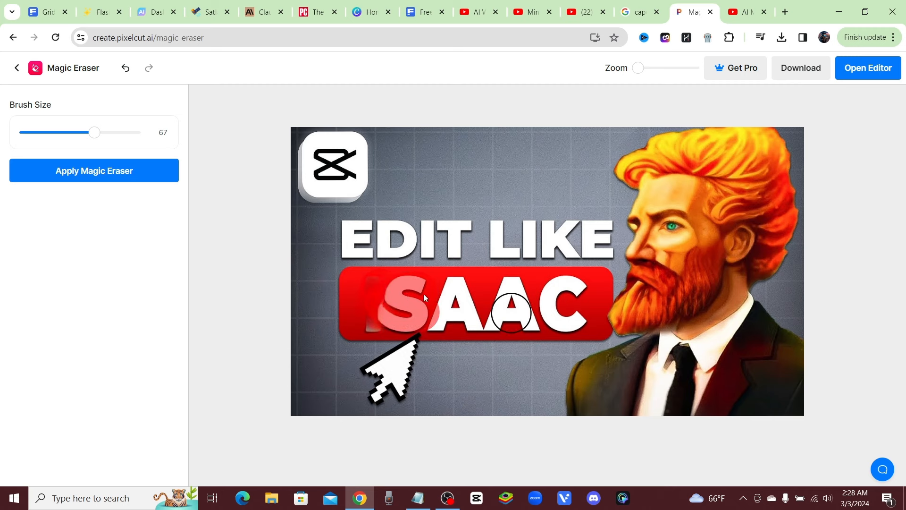
click(126, 176)
drag(402, 315, 382, 319)
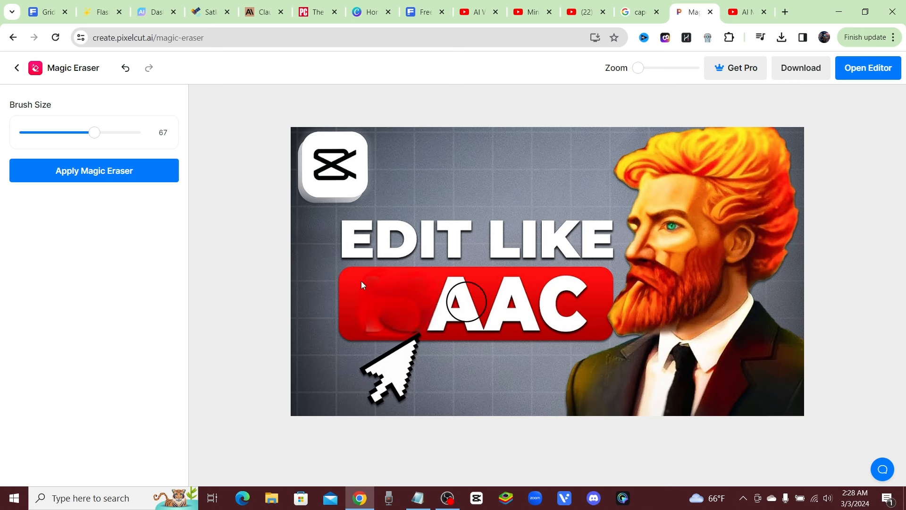
click(129, 174)
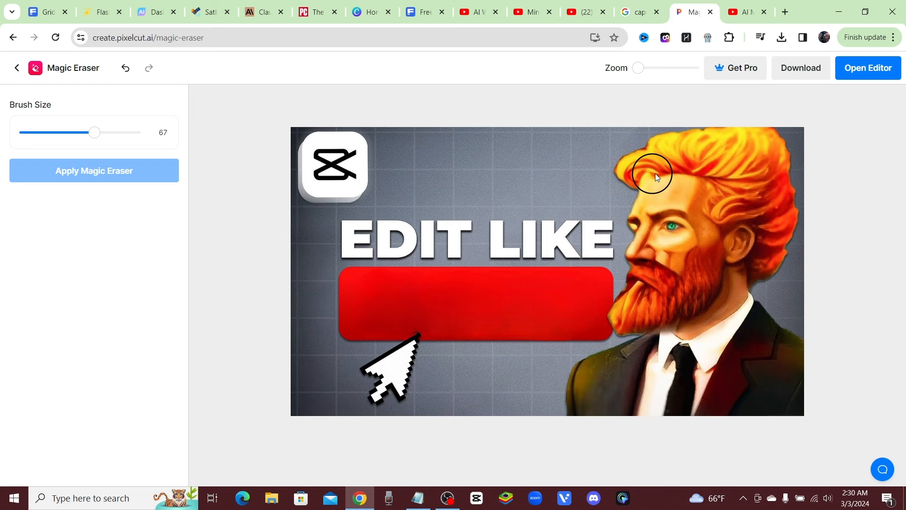
- Paint over the bearded man's hair, face and beard and erase his head with Magic Eraser
mouse_move(635, 171)
mouse_down()
mouse_move(707, 160)
mouse_move(651, 150)
mouse_move(761, 139)
mouse_move(779, 148)
mouse_up()
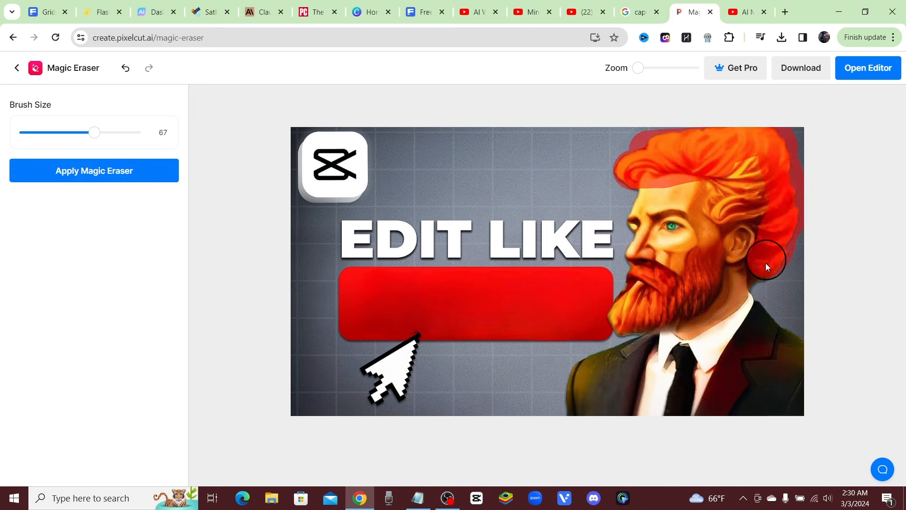
mouse_move(767, 265)
mouse_down()
mouse_move(736, 250)
mouse_move(752, 190)
mouse_move(727, 163)
mouse_move(708, 194)
mouse_move(708, 224)
mouse_move(632, 200)
mouse_up()
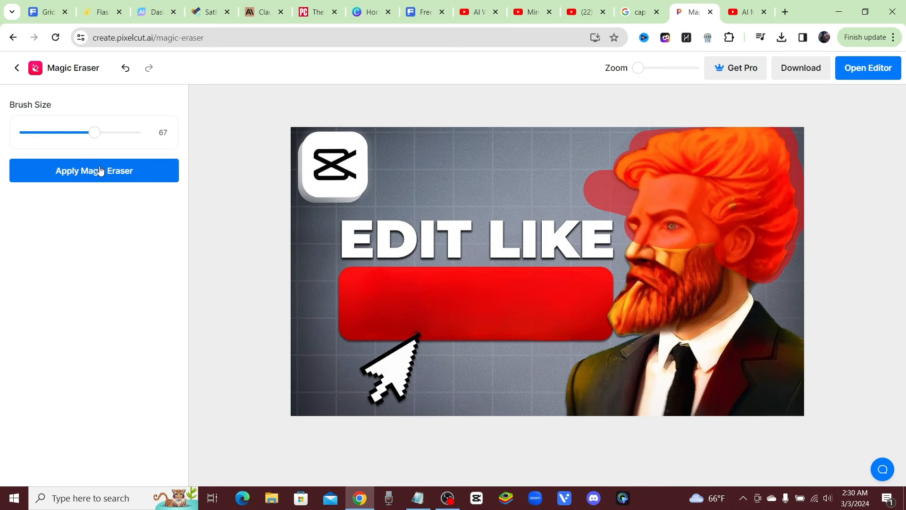
click(125, 173)
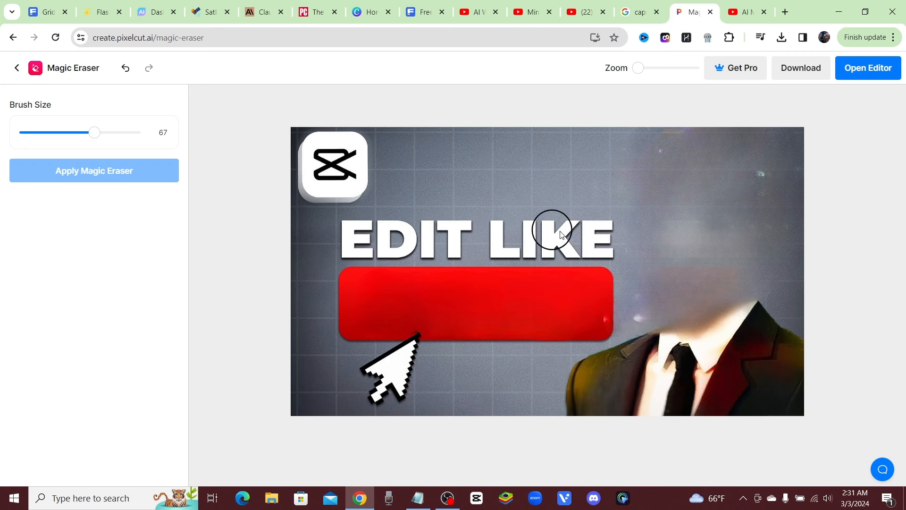
- Erase the words EDIT LIKE above the red banner and download the edited image
mouse_move(355, 234)
mouse_down()
mouse_move(469, 227)
mouse_move(334, 237)
mouse_up()
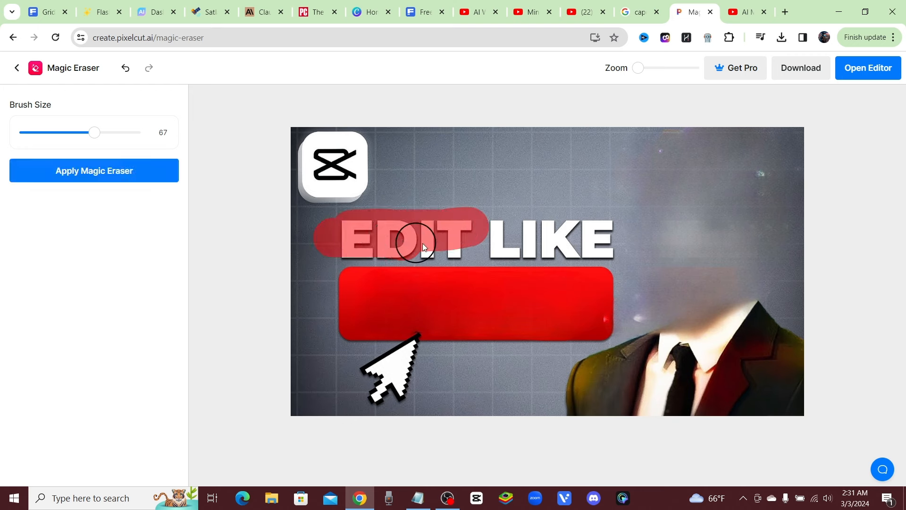
drag(423, 243, 368, 240)
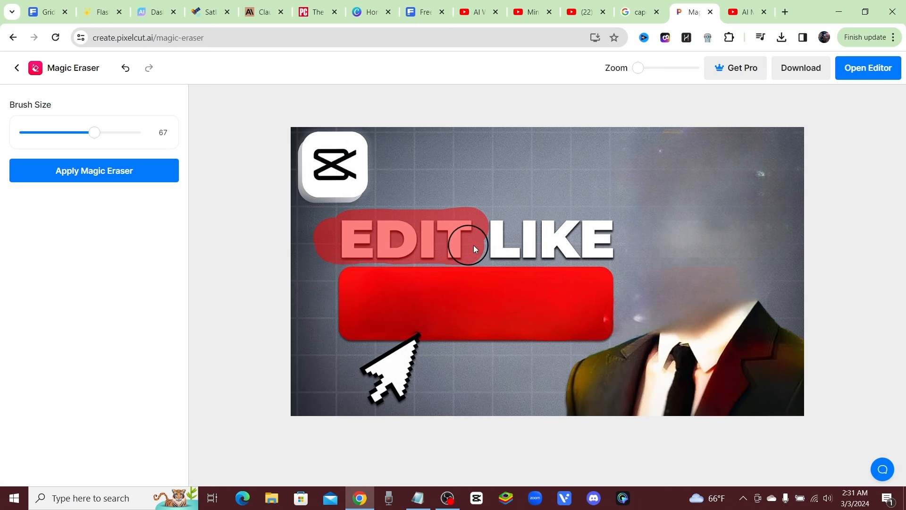
drag(474, 245, 579, 244)
click(94, 170)
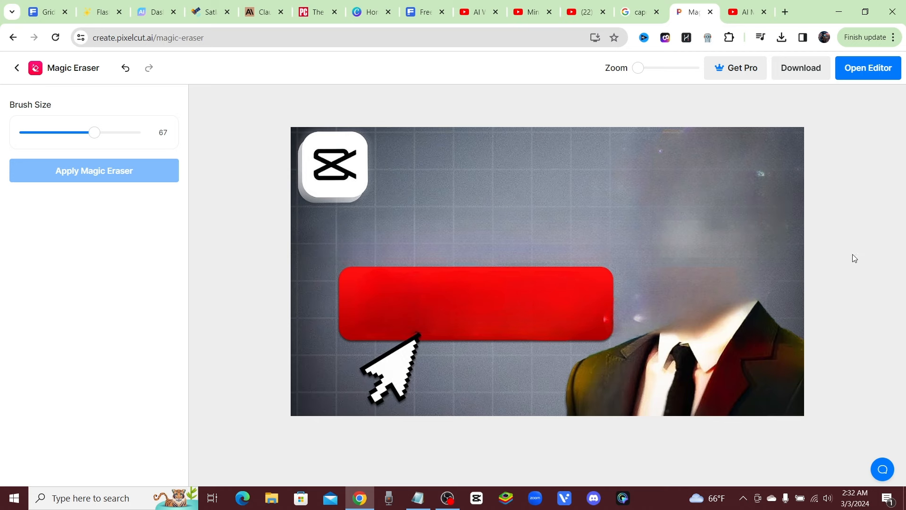
click(809, 71)
- Switch to Canva, create a YouTube Thumbnail design and fill its page with the uploaded erased image
click(352, 6)
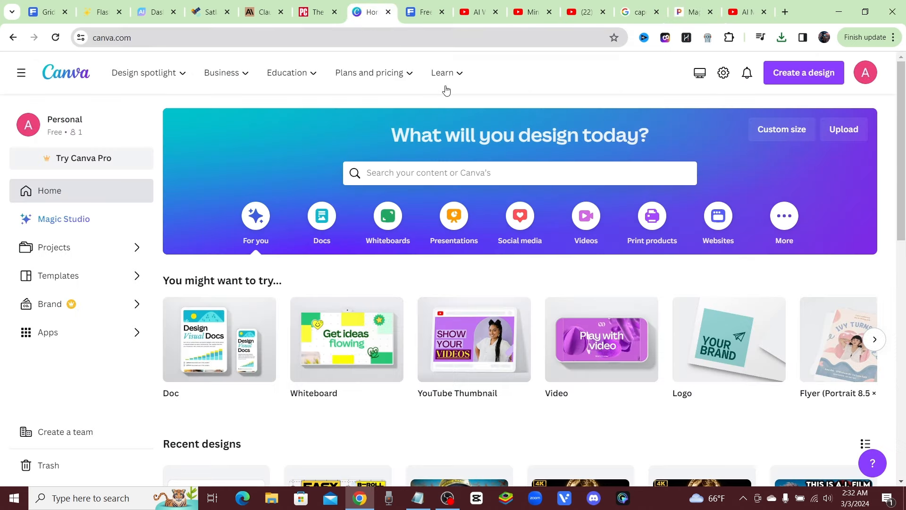
click(804, 73)
click(22, 276)
click(103, 304)
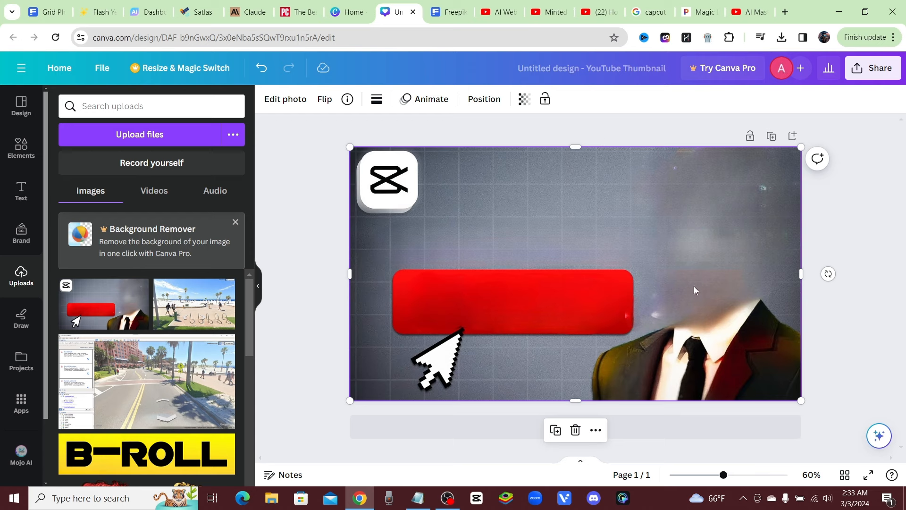
key(Escape)
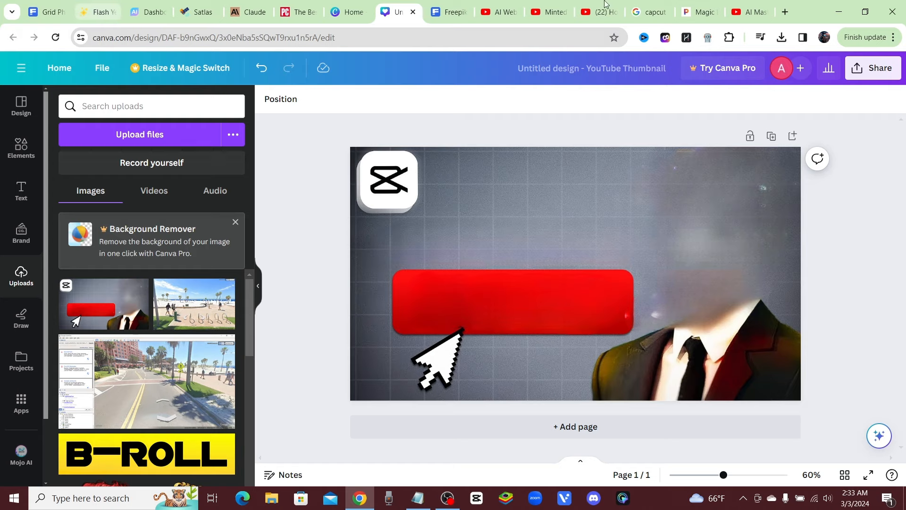
- Open textstudio.com in a new tab and view the original EDIT LIKE ISAAC thumbnail at full size for reference
key(ctrl+t)
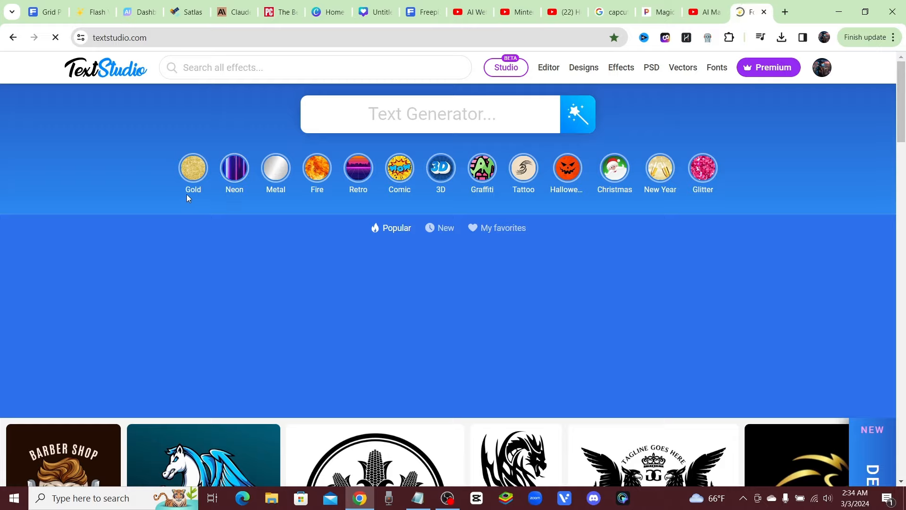
click(375, 11)
click(522, 13)
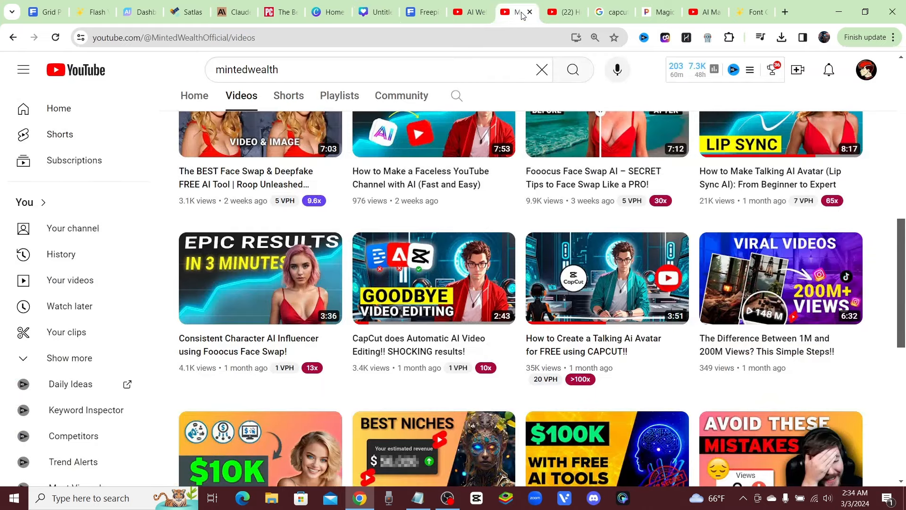
click(562, 12)
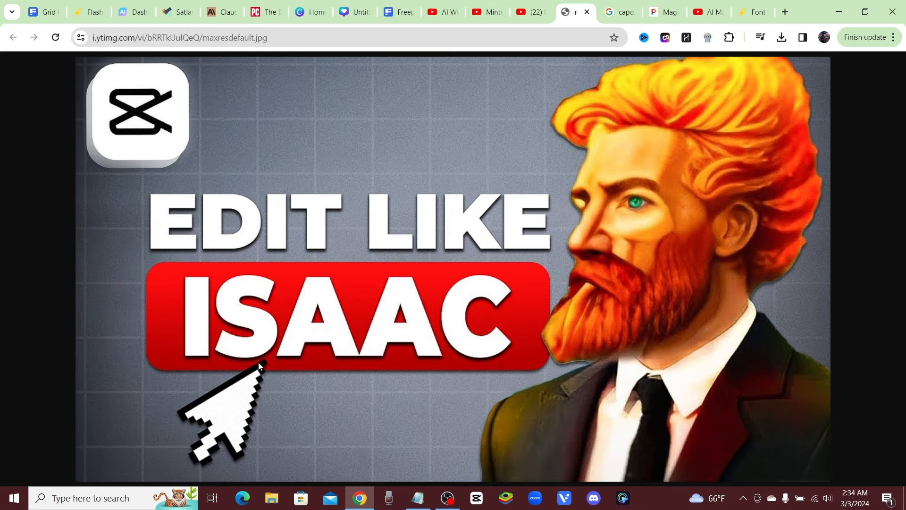
- Browse the TextStudio style gallery and open the white Shadow Text drop-shadow template
click(753, 12)
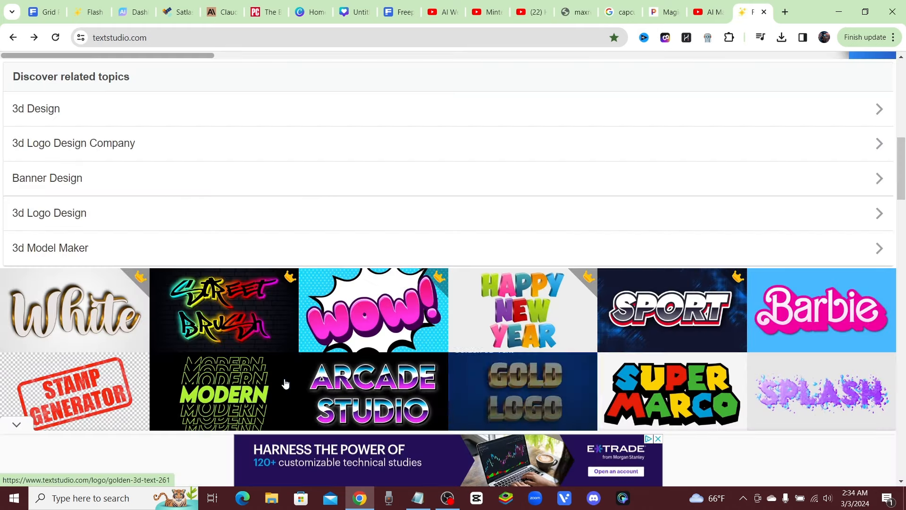
scroll(212, 312, down, 3)
scroll(212, 312, down, 10)
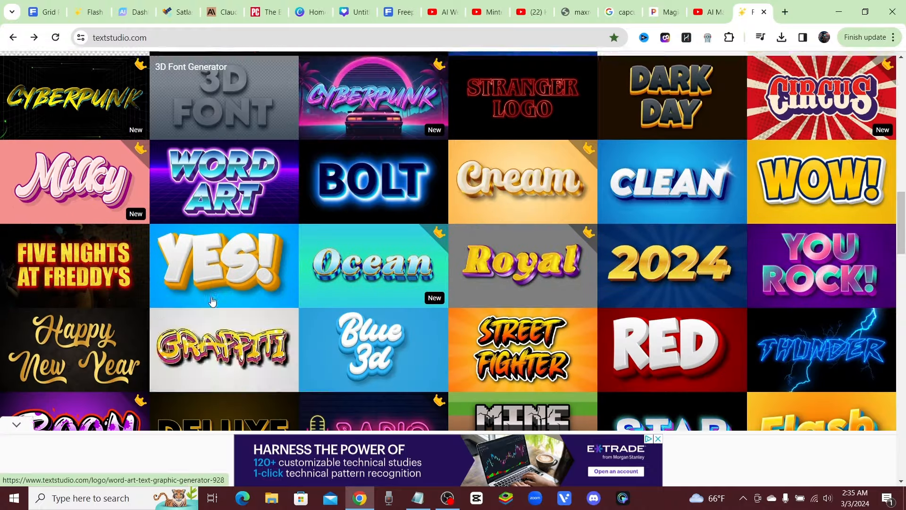
scroll(257, 292, down, 6)
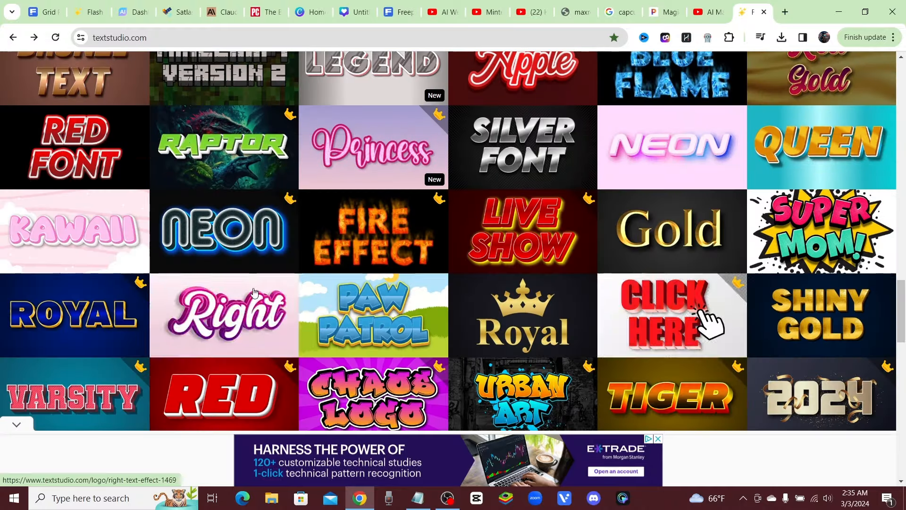
scroll(246, 290, down, 3)
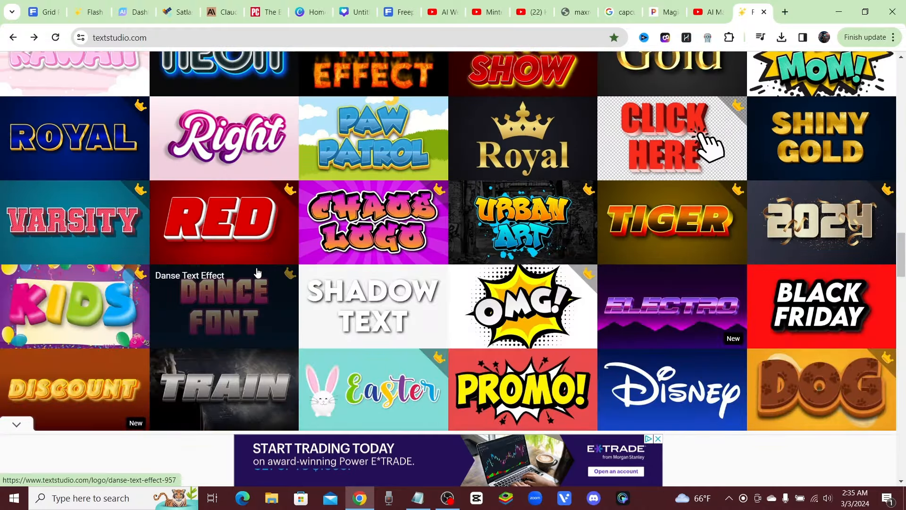
scroll(246, 274, down, 4)
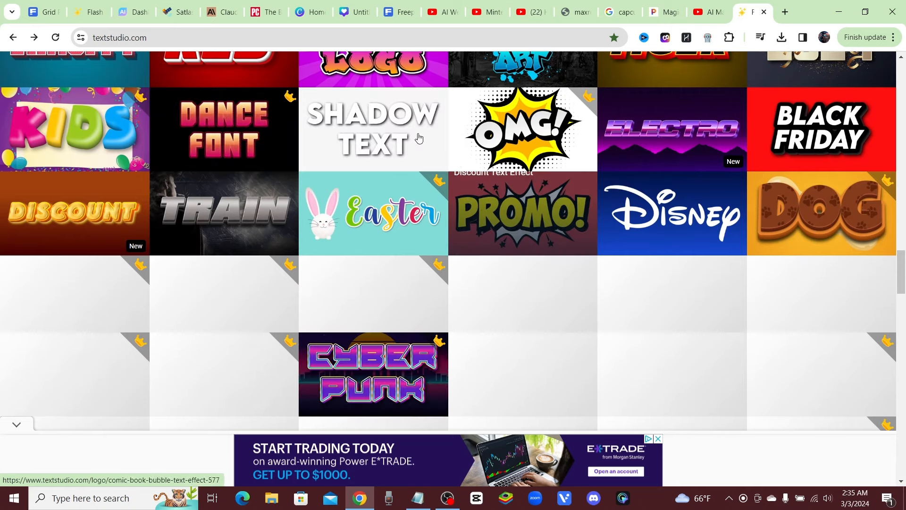
scroll(386, 255, up, 3)
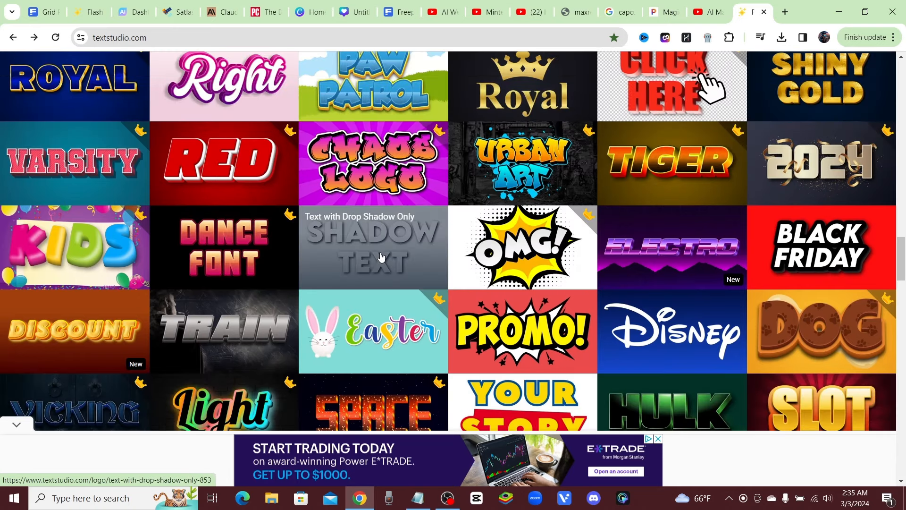
click(385, 256)
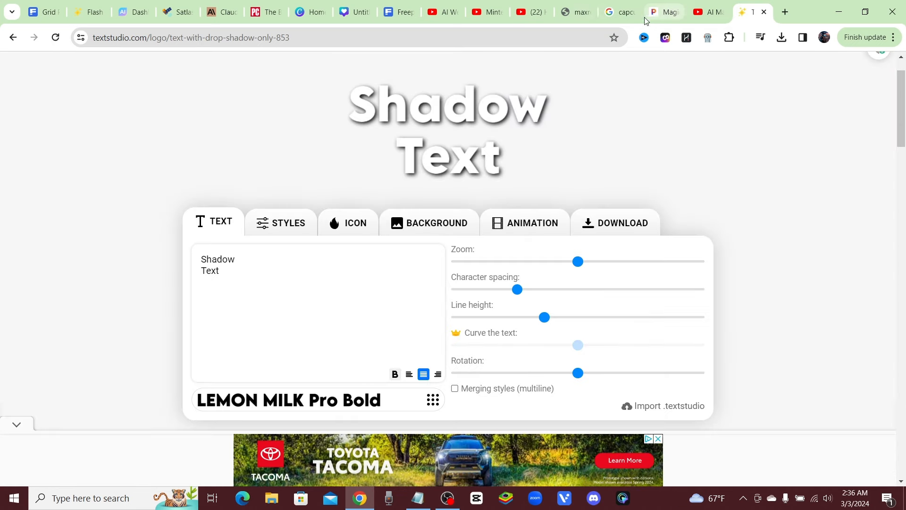
- Check the original thumbnail's lettering and replace the template text with STEAL ANY
click(577, 12)
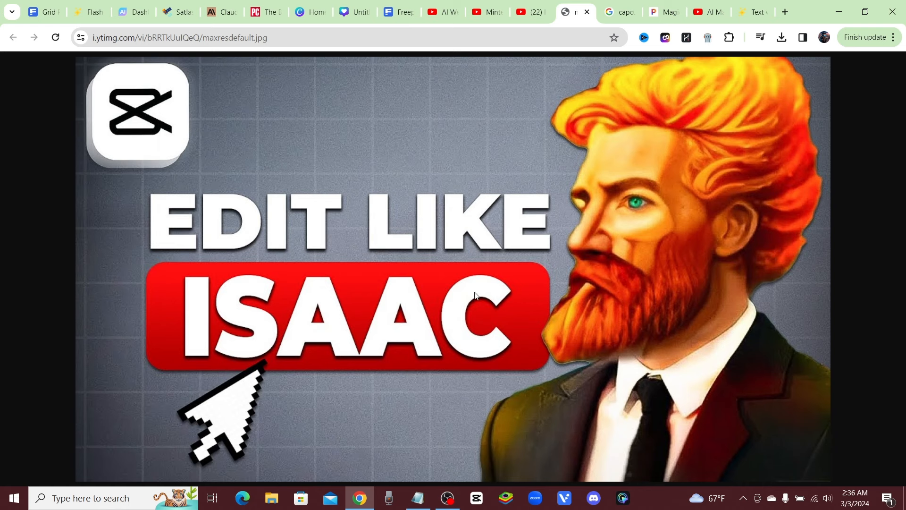
click(744, 12)
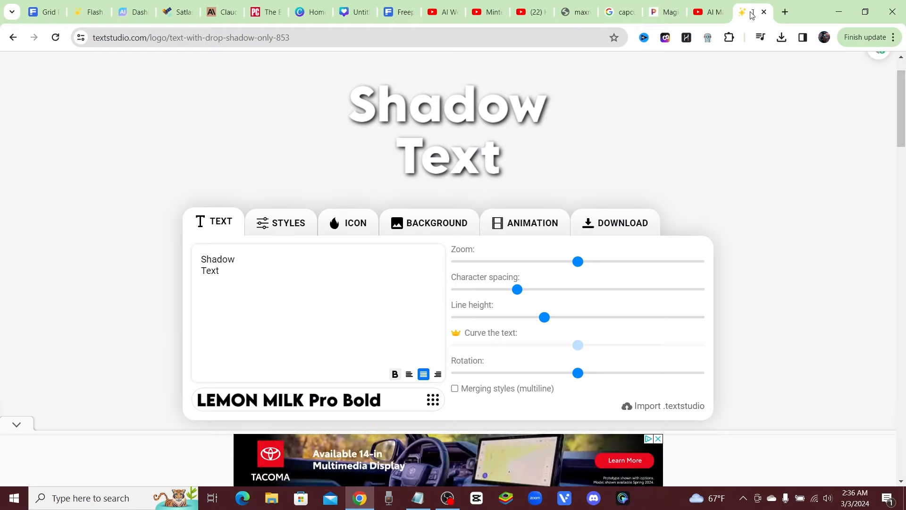
drag(229, 283, 148, 200)
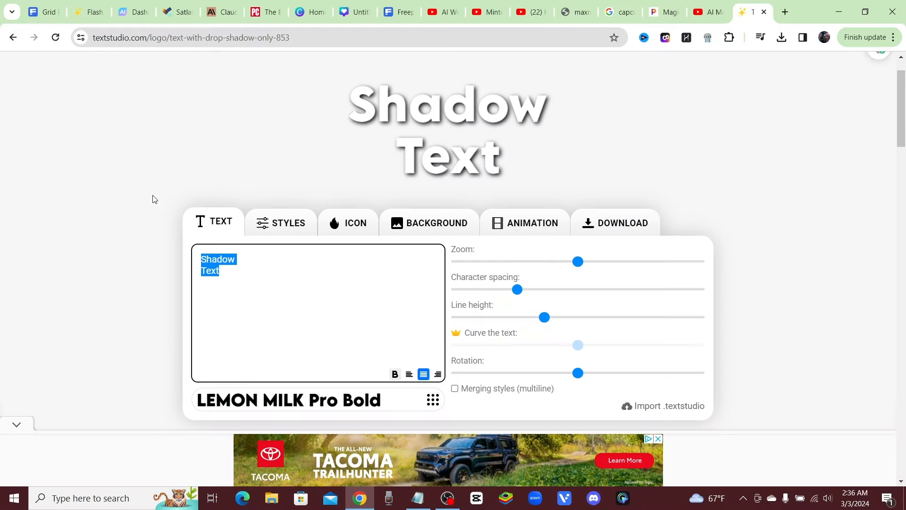
text(STEAL ANY)
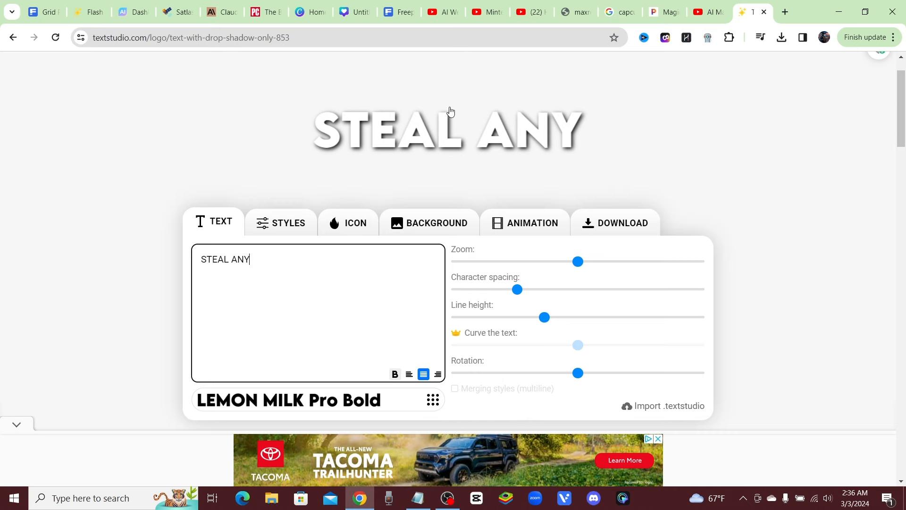
- Compare the STEAL ANY text with the original thumbnail and download it as a transparent PNG
click(574, 12)
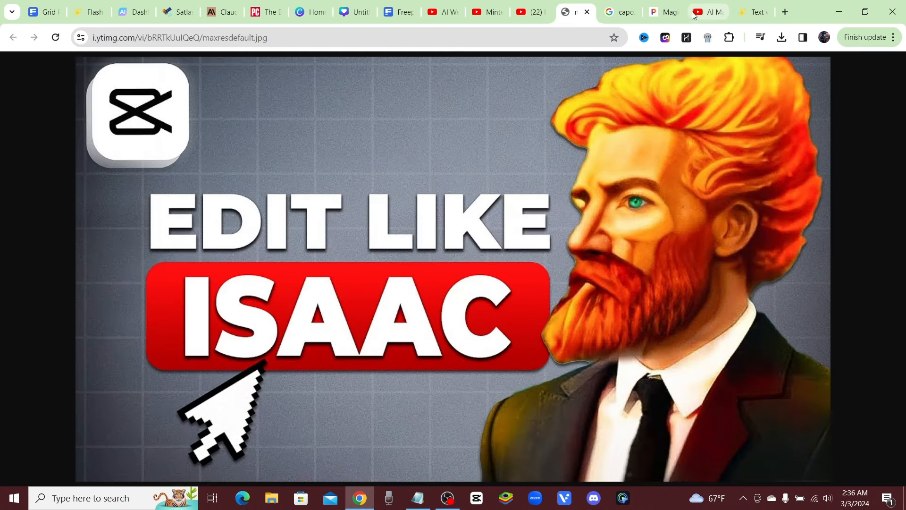
click(751, 14)
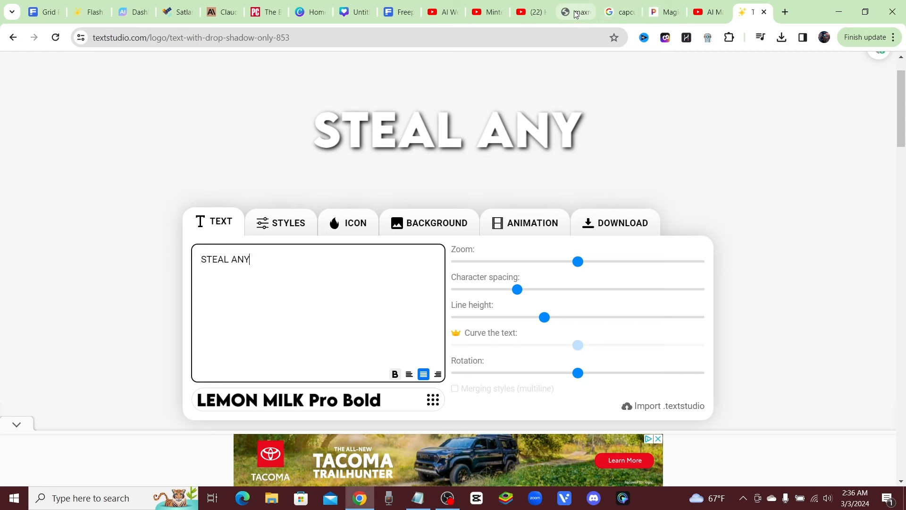
click(575, 14)
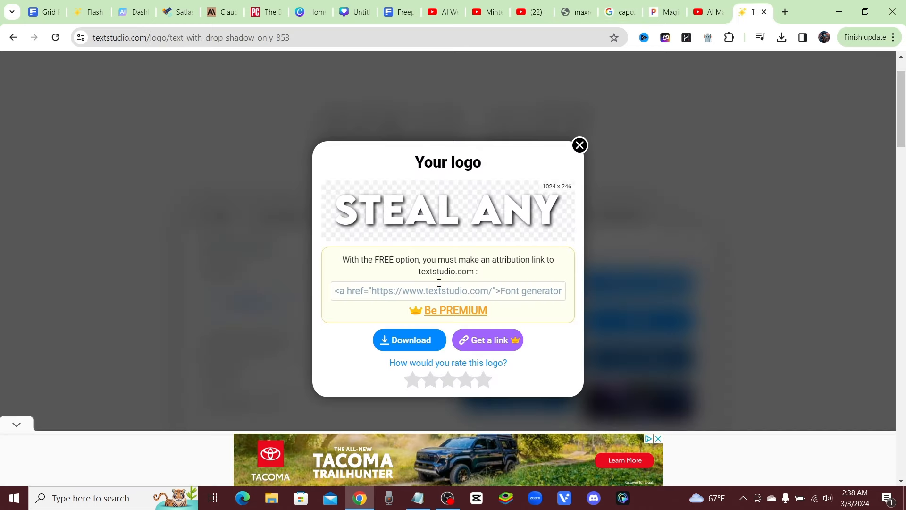
click(418, 341)
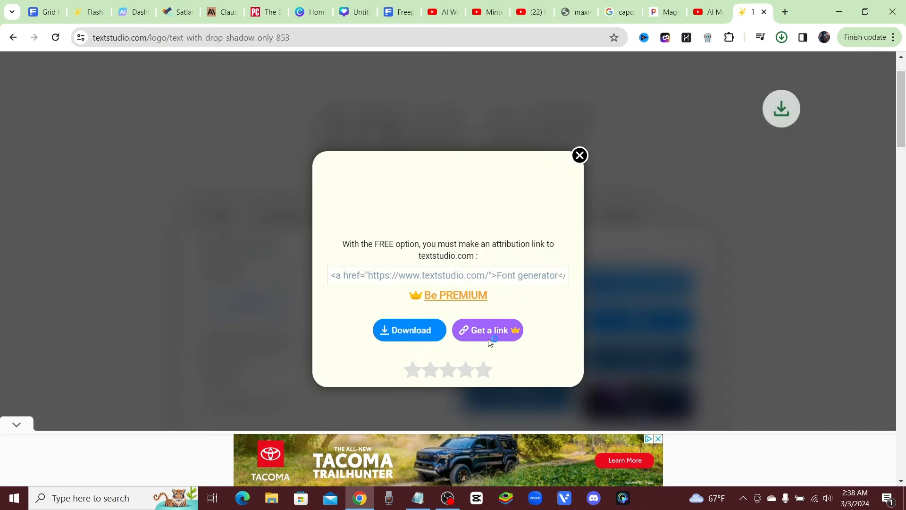
- Copy the textstudio.com attribution link code and close the download dialog
click(384, 275)
right_click(385, 275)
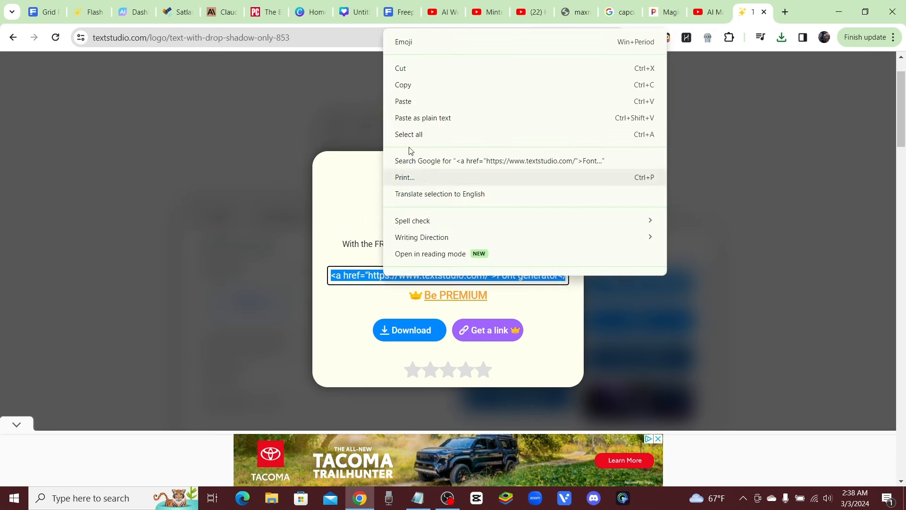
click(415, 86)
click(580, 156)
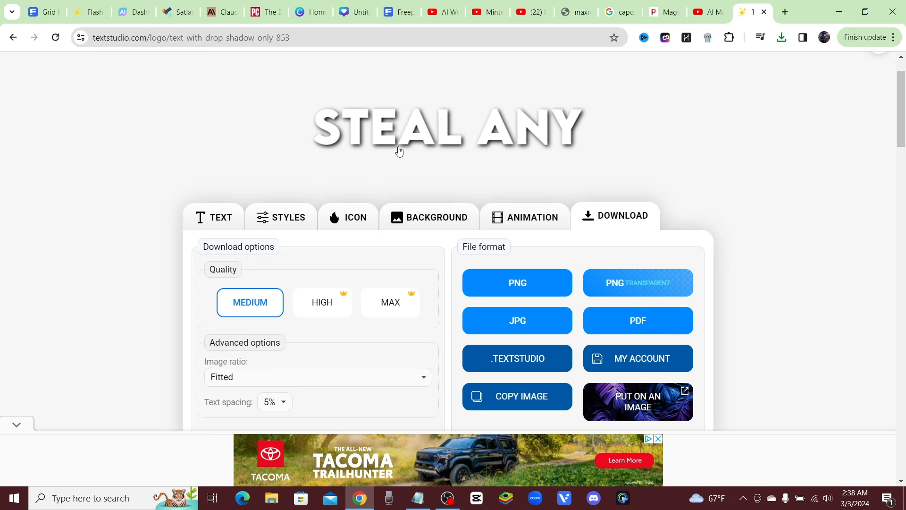
- Check the original thumbnail's wording again and replace the TextStudio text with THUMBNAIL
click(572, 12)
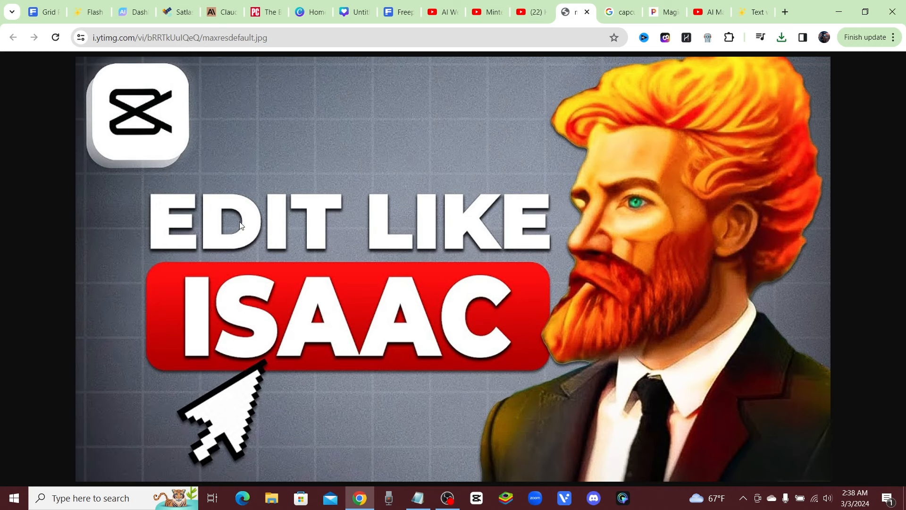
click(753, 13)
click(207, 217)
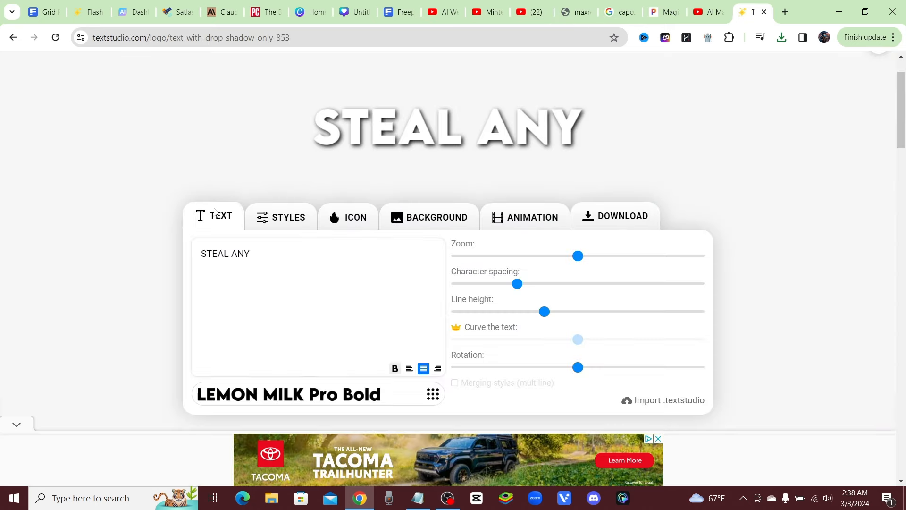
triple_click(273, 253)
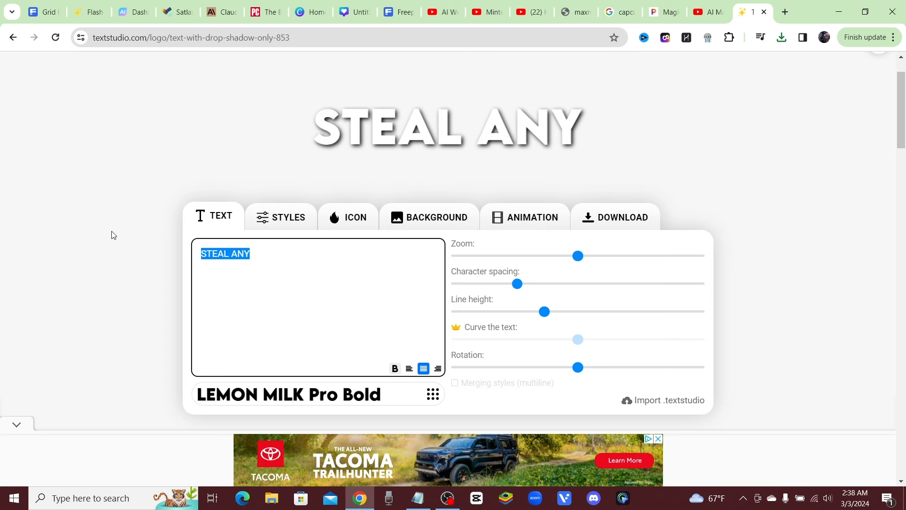
text(THUMBNAIL)
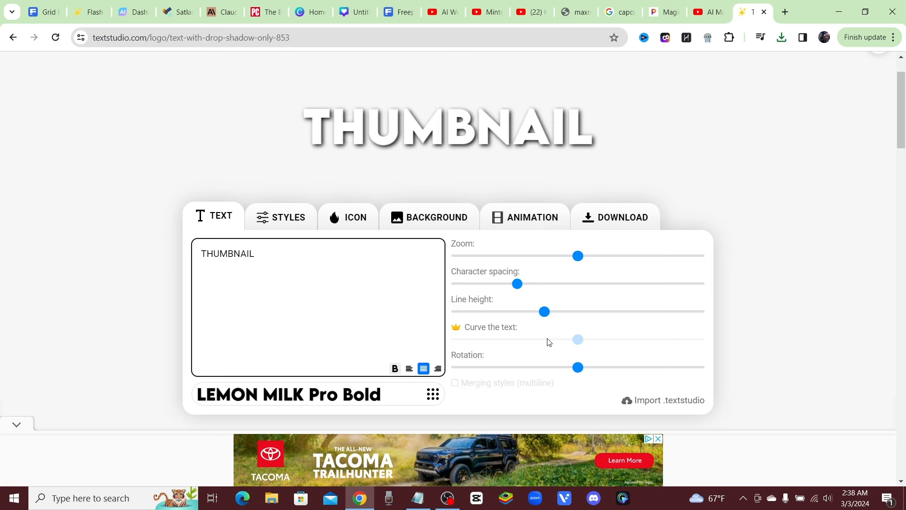
- Download the THUMBNAIL text as a transparent PNG and close the download dialog
click(635, 216)
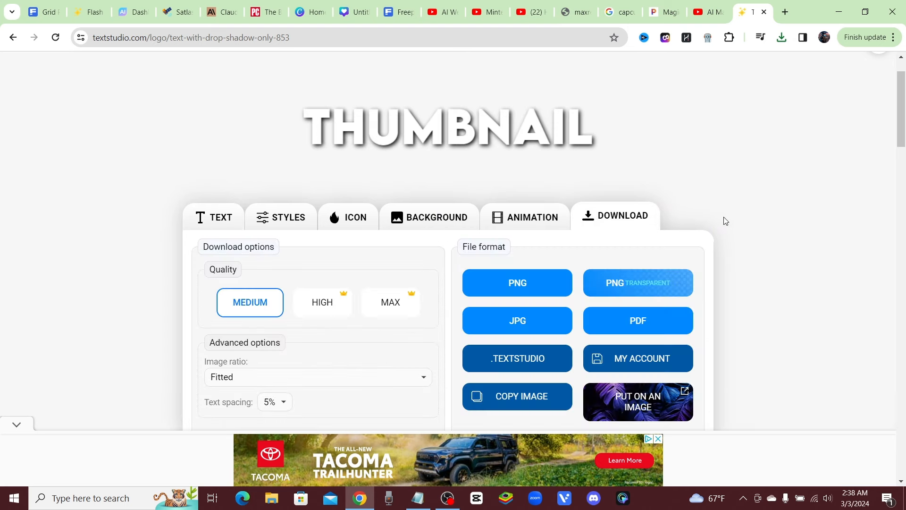
click(663, 288)
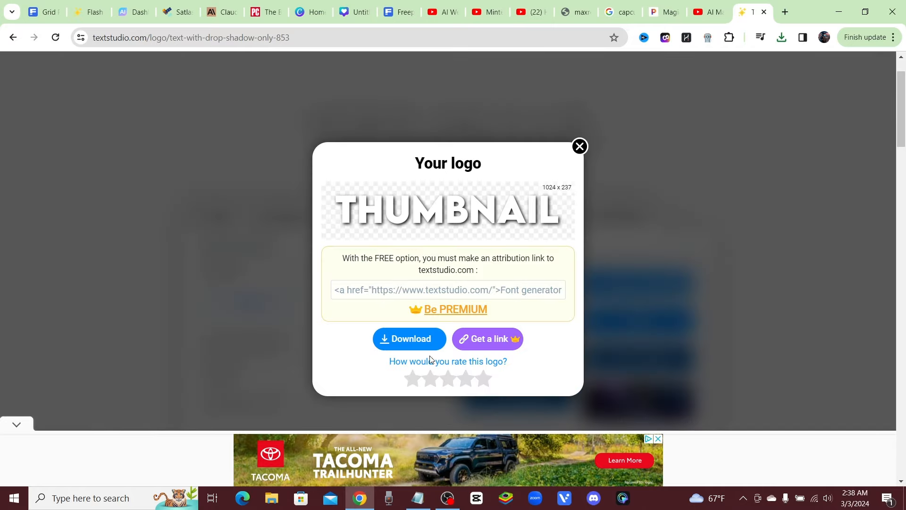
click(427, 344)
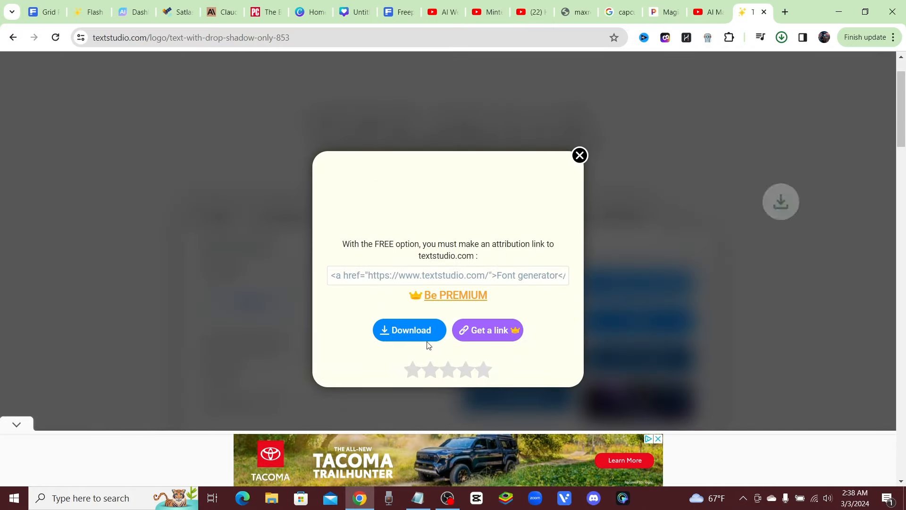
click(635, 270)
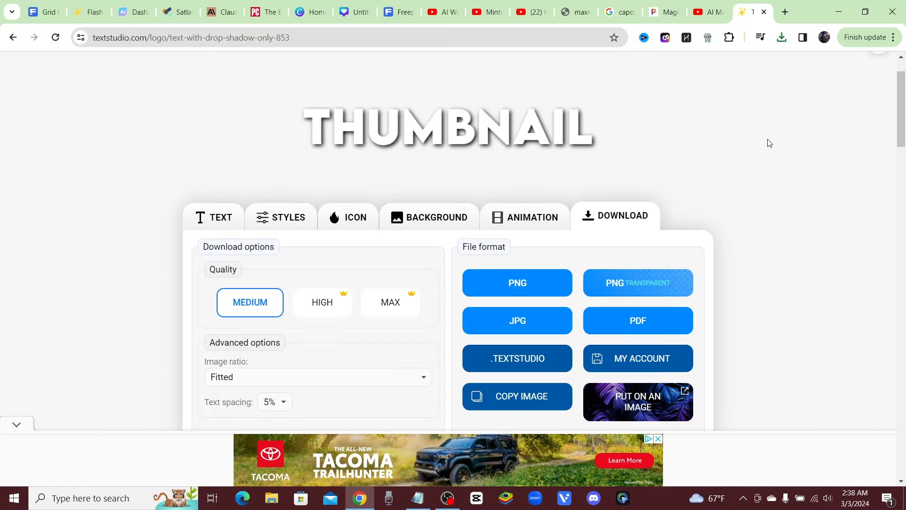
- Switch to Canva, upload the downloaded STEAL ANY and THUMBNAIL images, and fit STEAL ANY just above the red banner
click(350, 11)
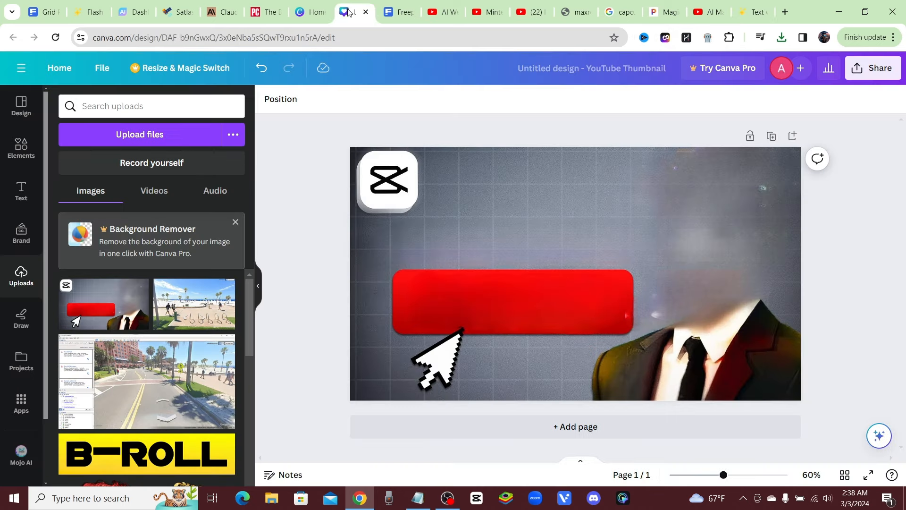
click(153, 148)
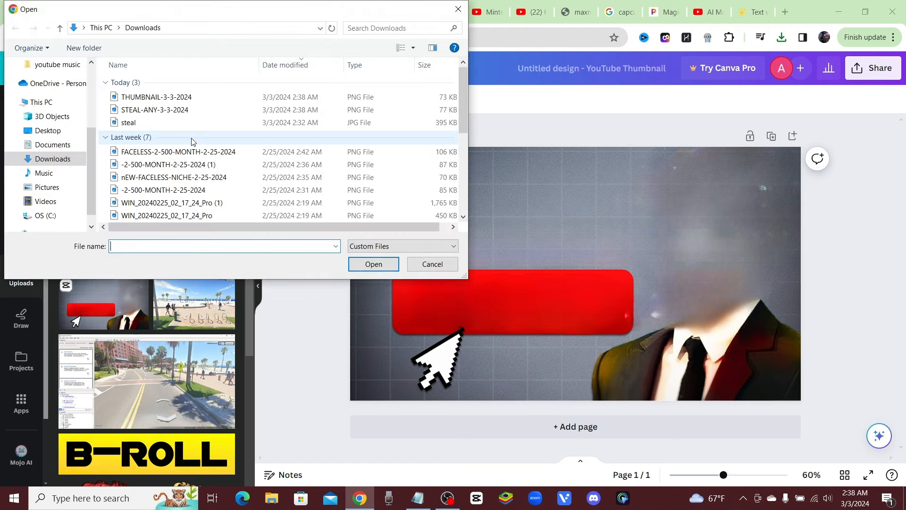
click(155, 109)
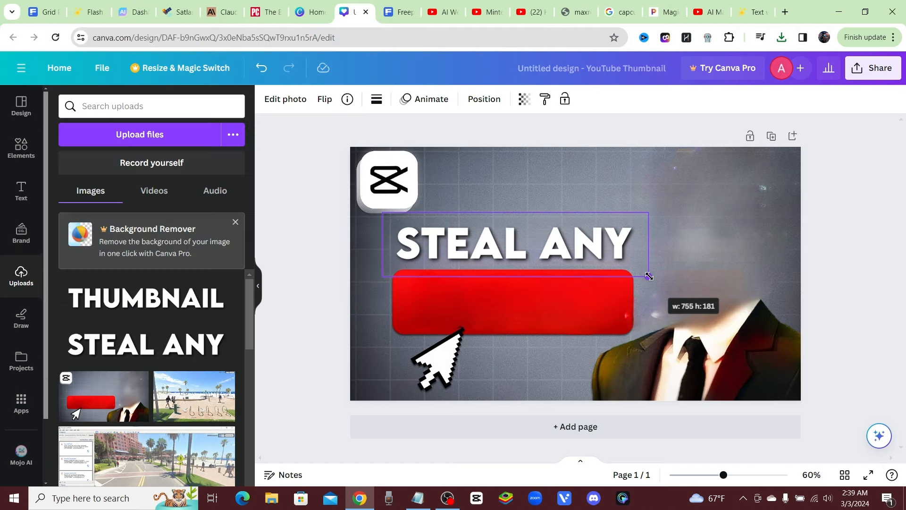
drag(647, 273, 645, 274)
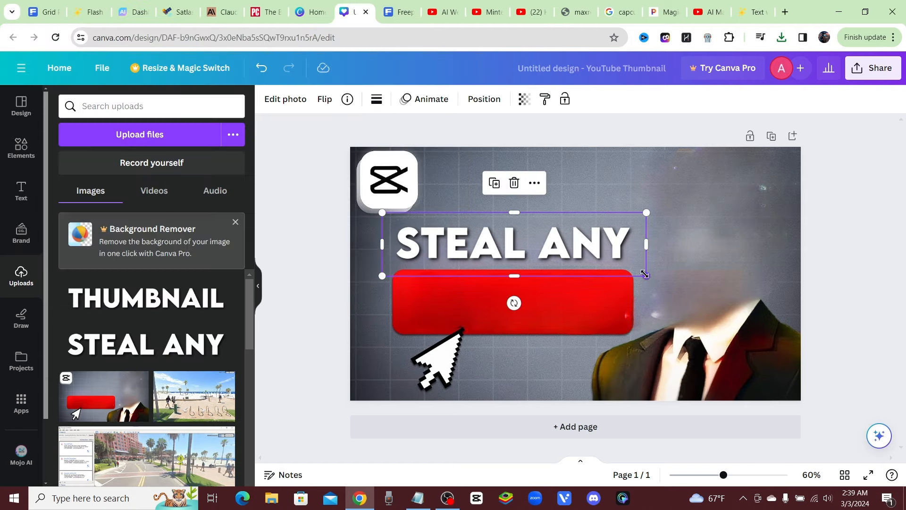
drag(569, 242, 581, 249)
- Add the THUMBNAIL text image, scale it to the red banner's width and center it on the banner
click(147, 299)
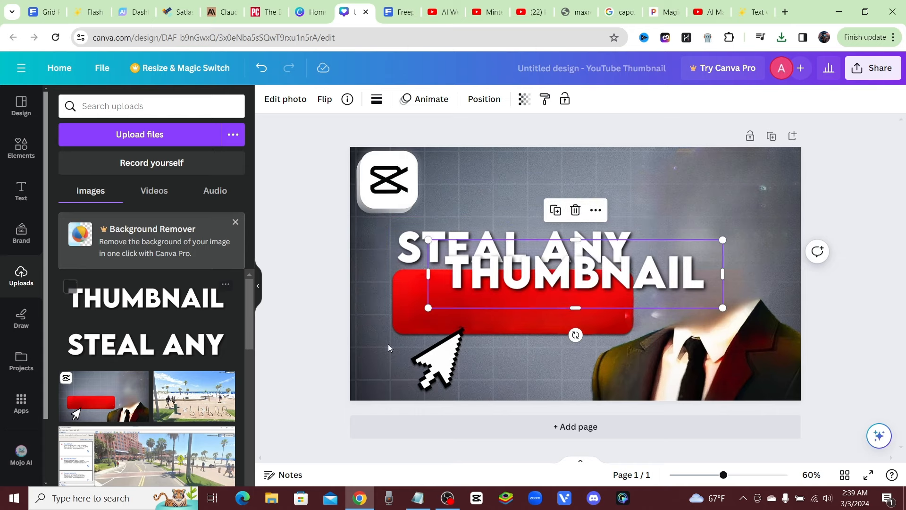
drag(623, 284, 571, 309)
drag(670, 334, 647, 331)
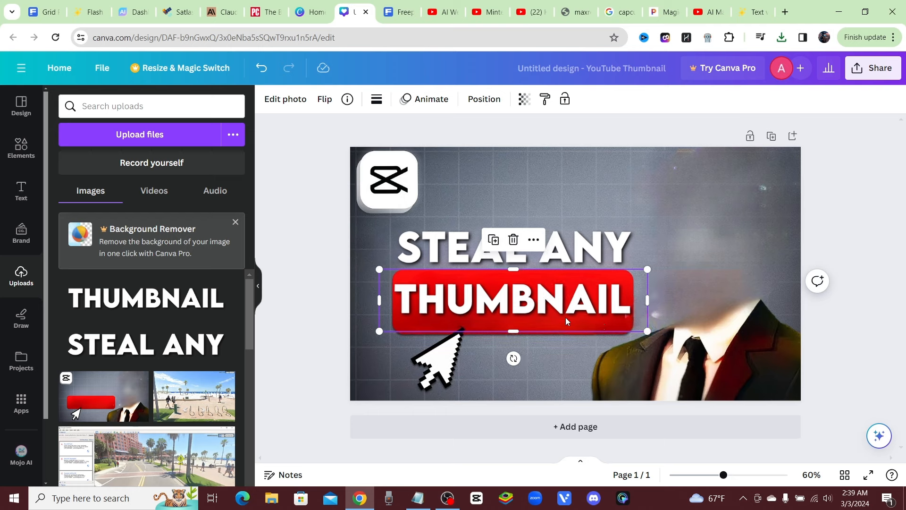
drag(561, 308, 563, 312)
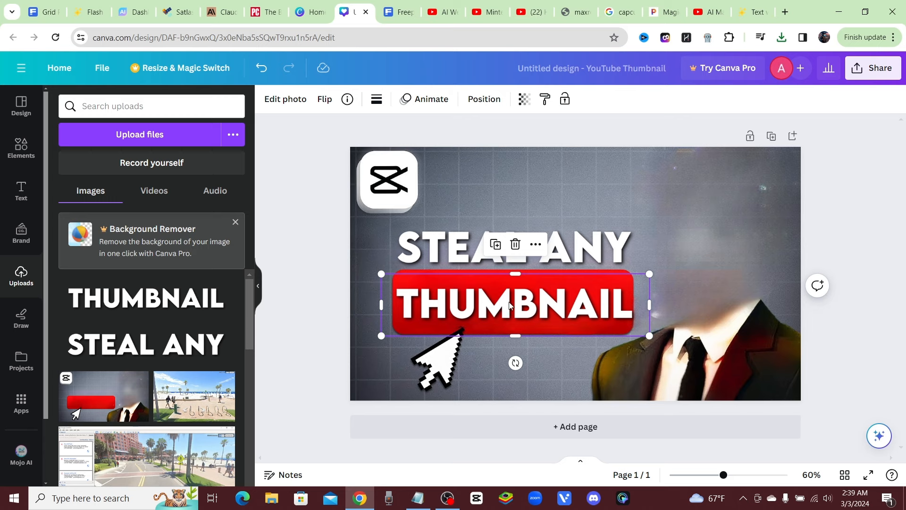
drag(507, 309, 506, 309)
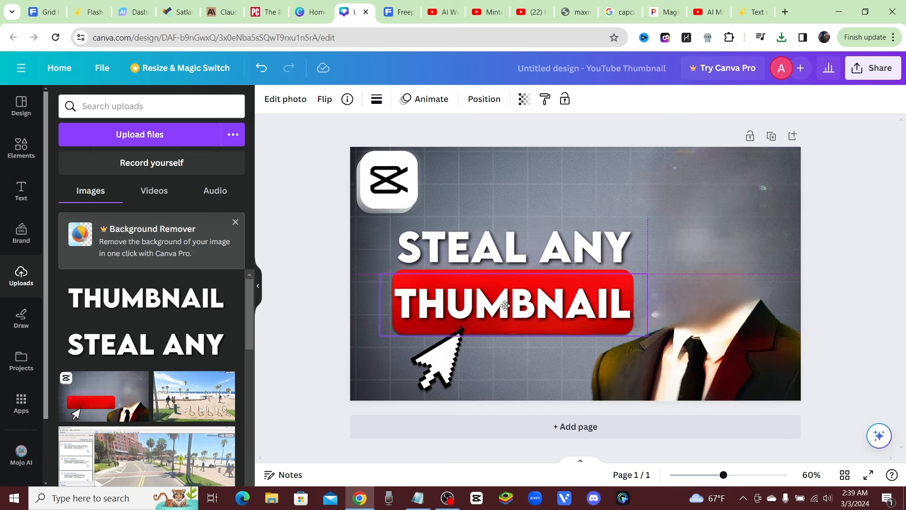
click(827, 321)
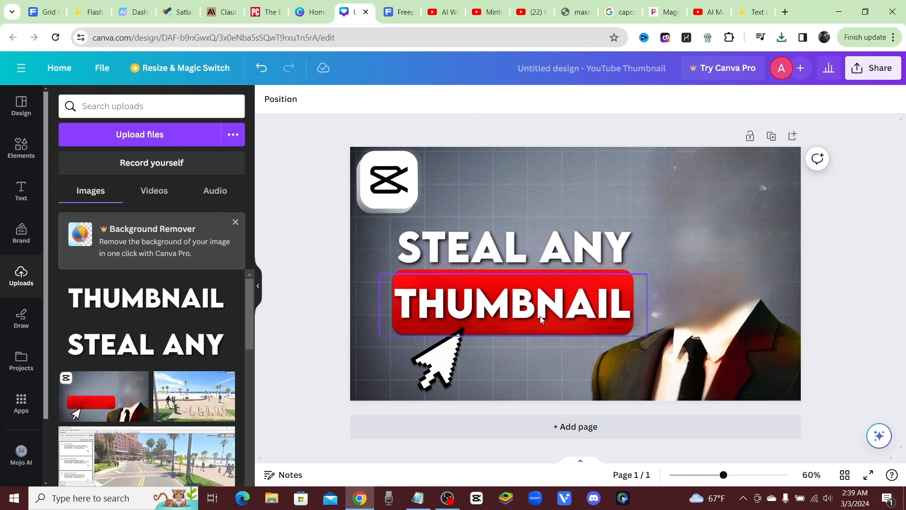
- Add the uploaded red-haired bearded head image to the design and flip it horizontally
scroll(189, 335, down, 8)
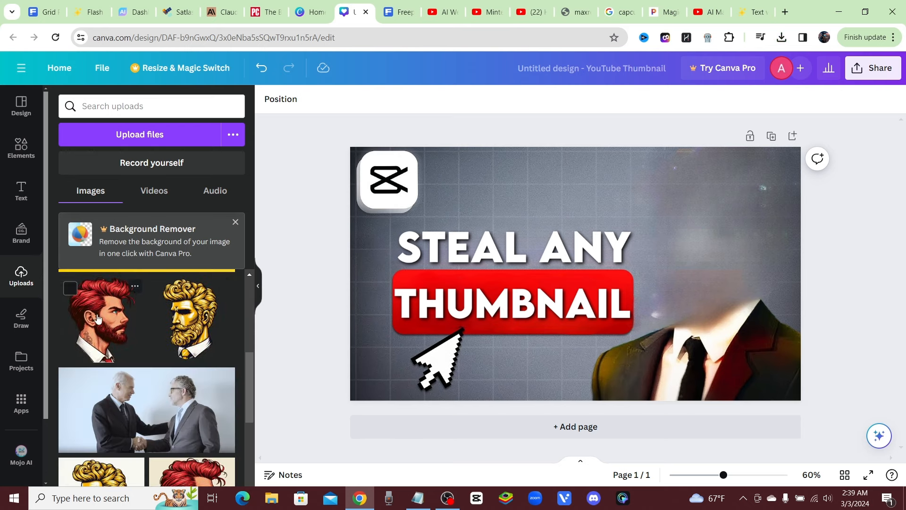
click(87, 321)
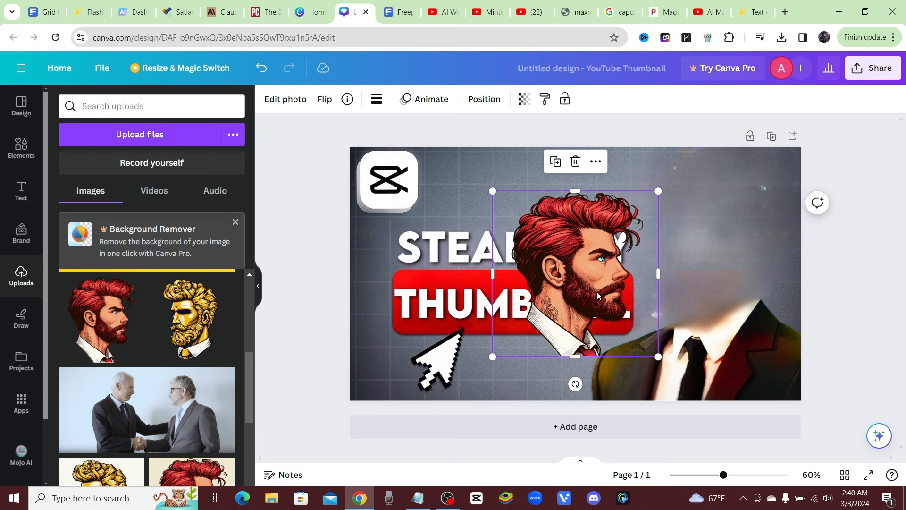
click(321, 102)
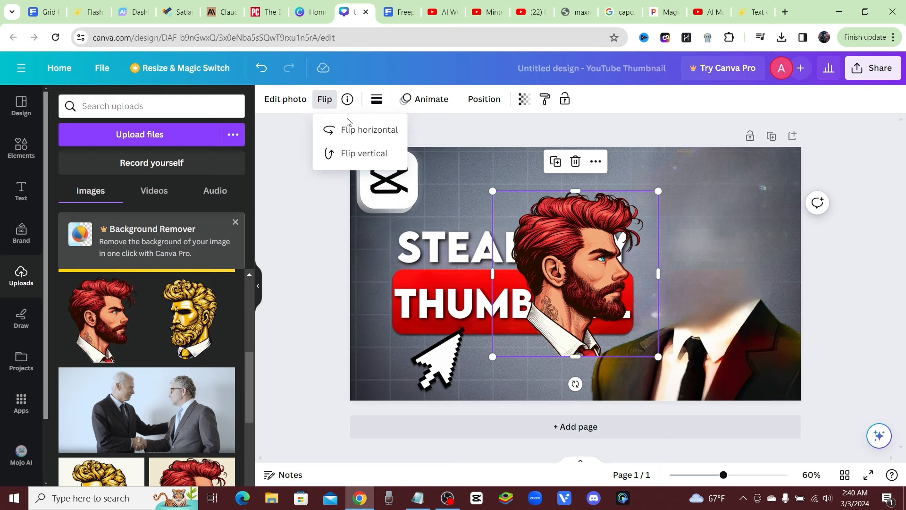
click(366, 129)
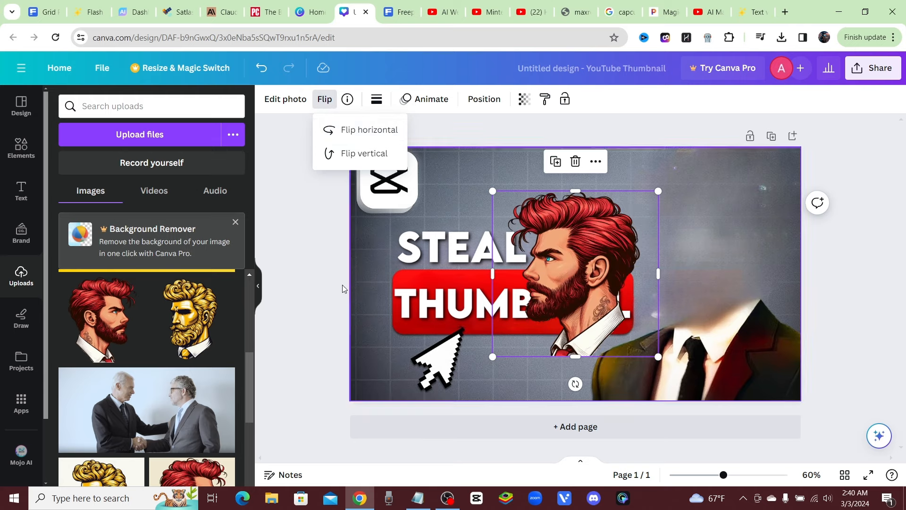
- Enlarge the head image and place it above the suit's collar, letting the hair reach the canvas's upper edge
drag(620, 325, 713, 300)
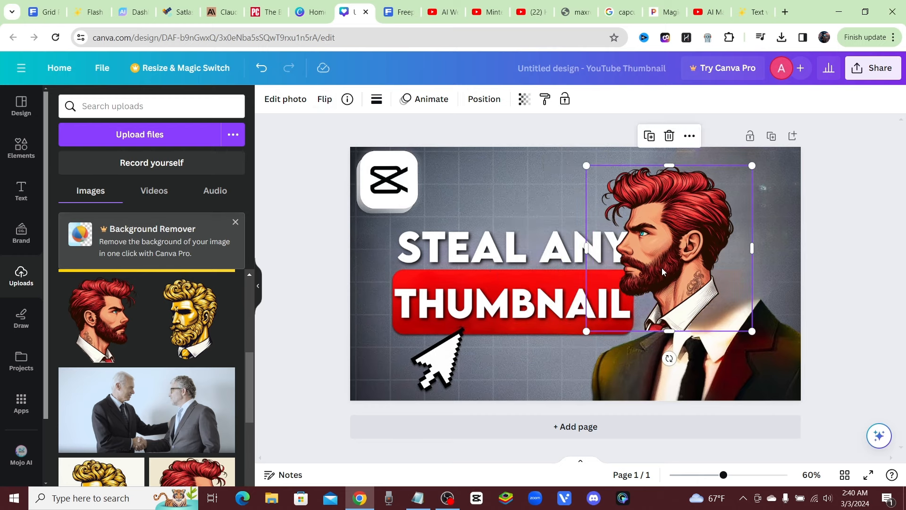
drag(754, 333, 822, 378)
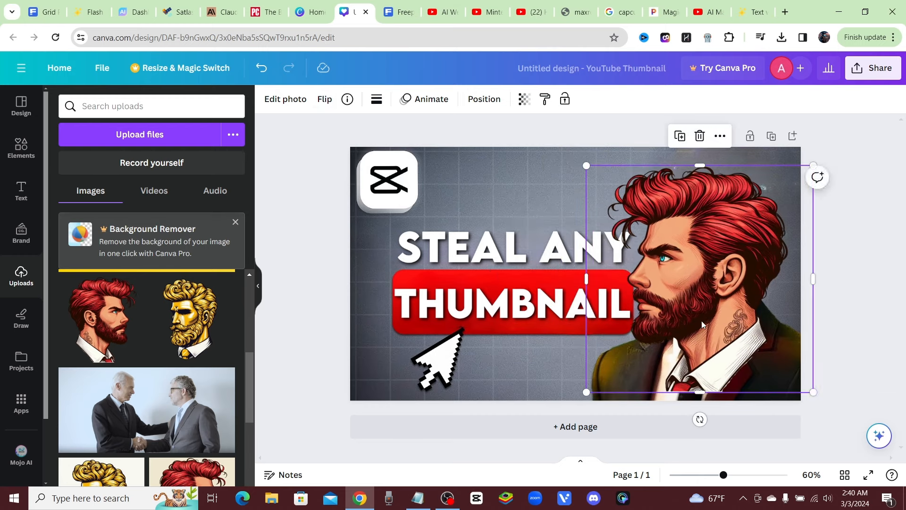
drag(703, 320, 696, 283)
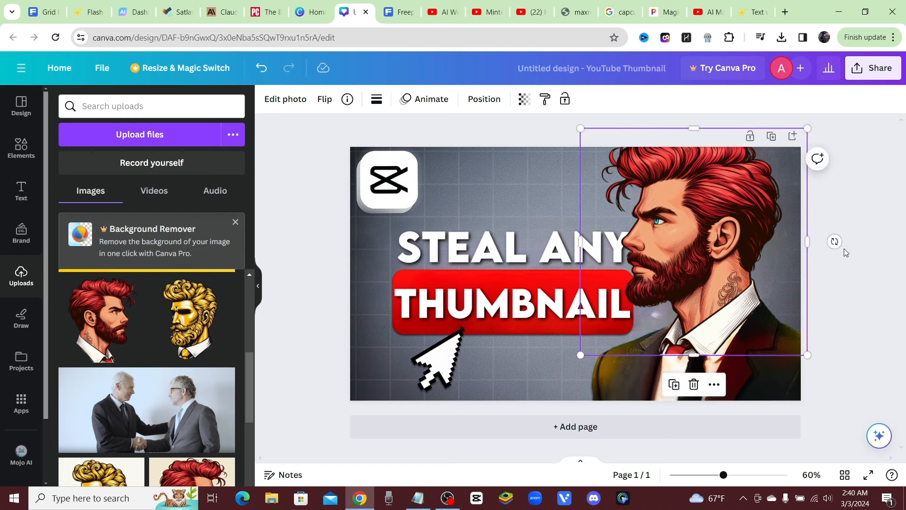
- Tilt the head image a few degrees counterclockwise and fine-tune its size and position to line the neck up with the suit collar
mouse_move(835, 241)
mouse_down()
mouse_move(843, 227)
mouse_move(848, 234)
mouse_up()
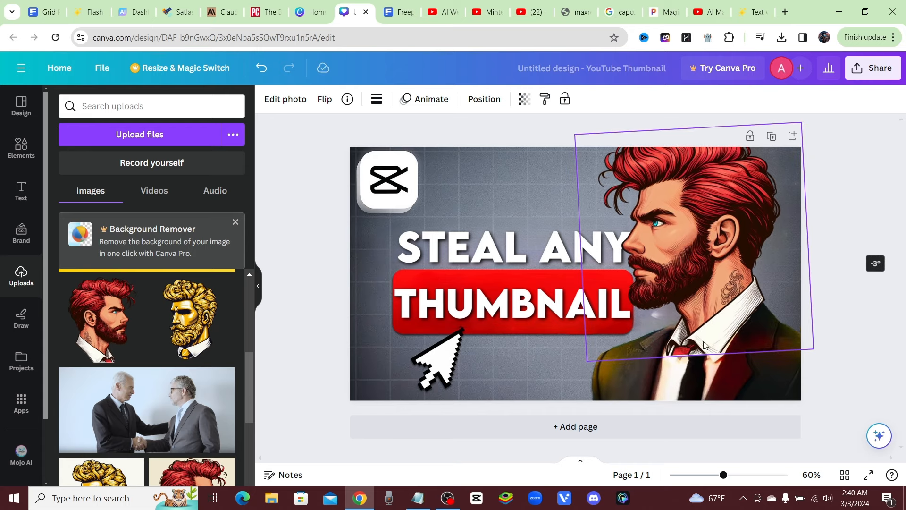
mouse_move(589, 363)
mouse_down()
mouse_move(602, 349)
mouse_move(607, 362)
mouse_up()
drag(719, 312, 709, 320)
drag(586, 364, 583, 372)
drag(664, 306, 673, 302)
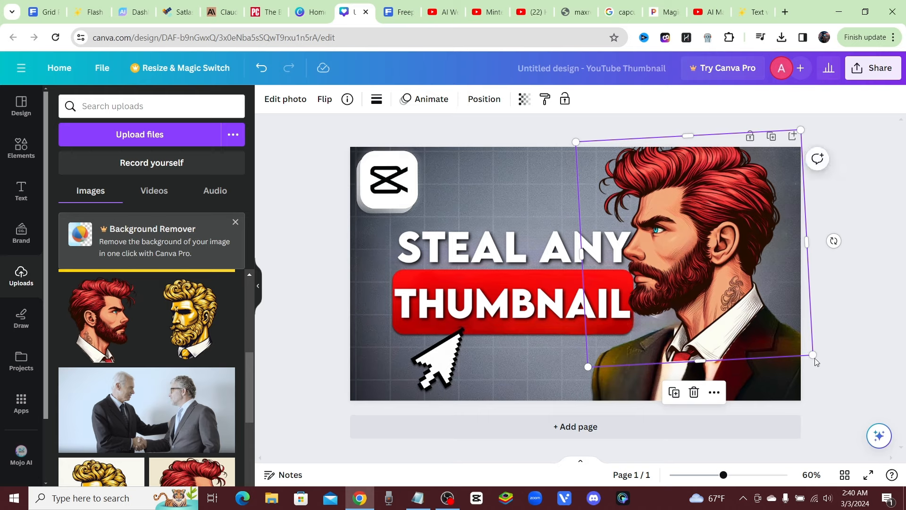
mouse_move(833, 239)
mouse_down()
mouse_move(840, 218)
mouse_move(831, 243)
mouse_up()
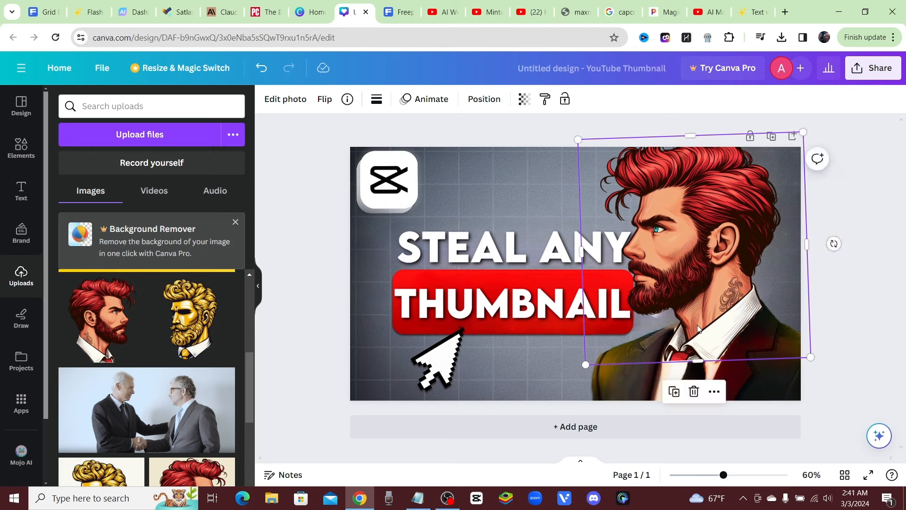
mouse_move(698, 322)
mouse_down()
mouse_move(700, 309)
mouse_move(694, 322)
mouse_up()
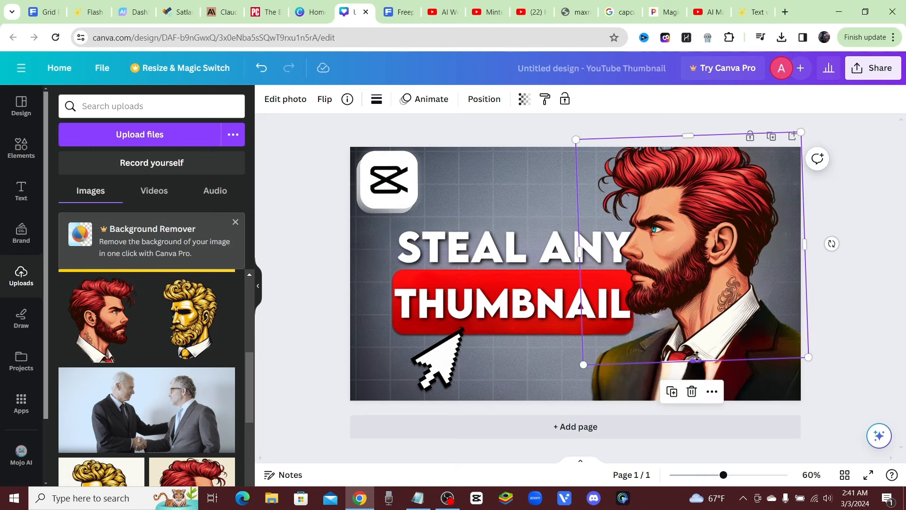
- Crop the red tie off the lower edge of the head image, scale the head down slightly and seat it on the collar
drag(697, 357, 699, 338)
drag(700, 338, 712, 332)
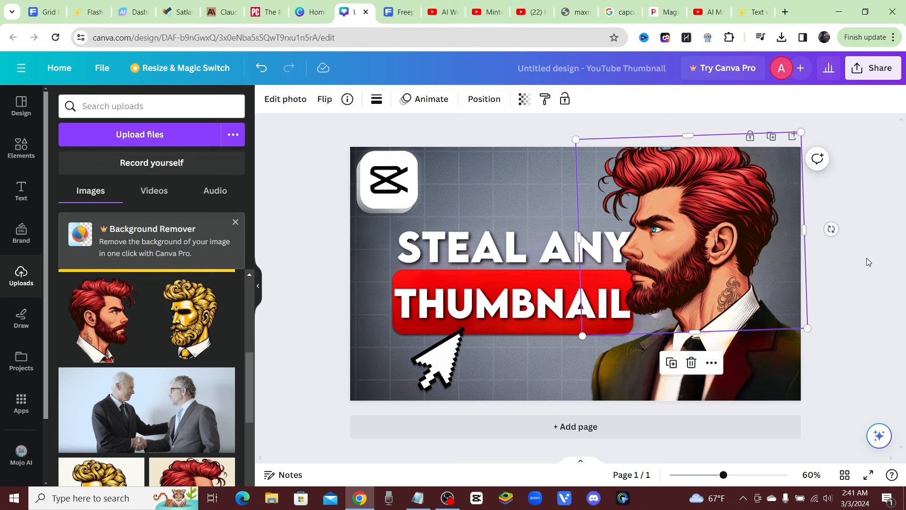
click(879, 261)
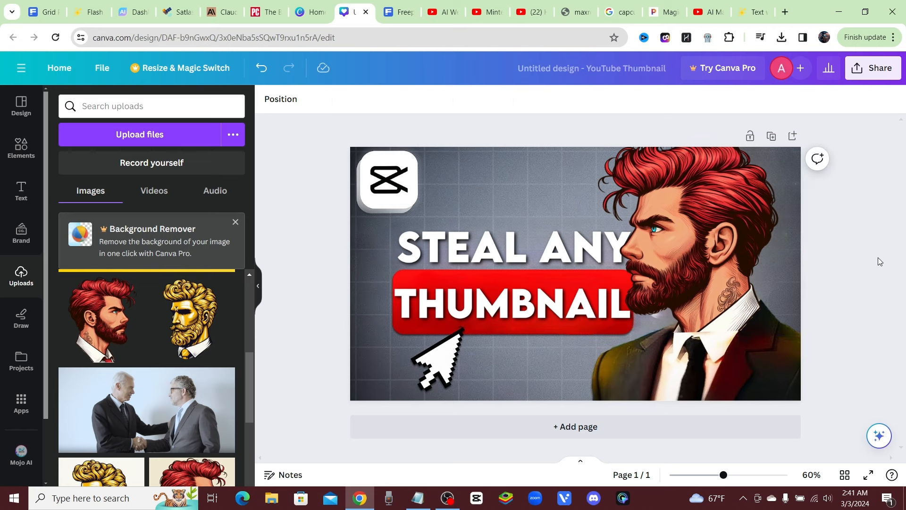
click(741, 296)
drag(741, 296, 737, 293)
click(861, 297)
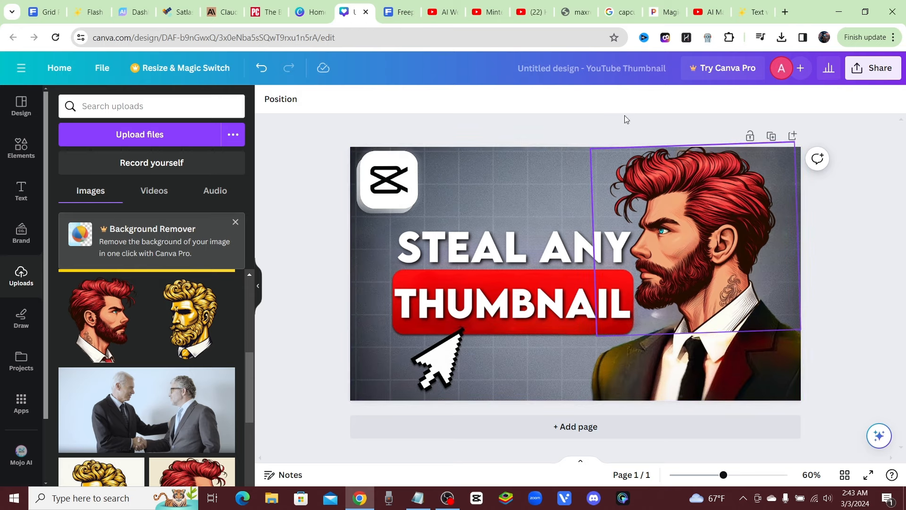
- Check the erased background in Pixelcut and return to the Canva design
click(663, 13)
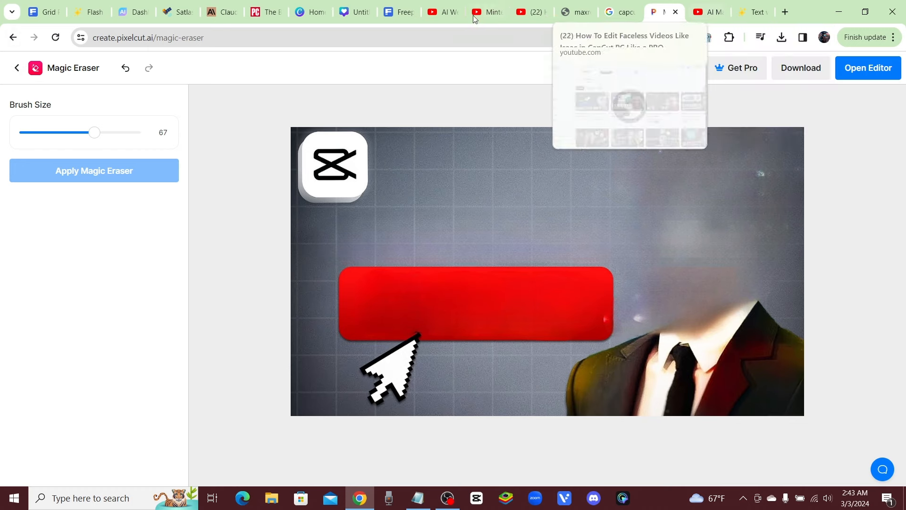
click(343, 13)
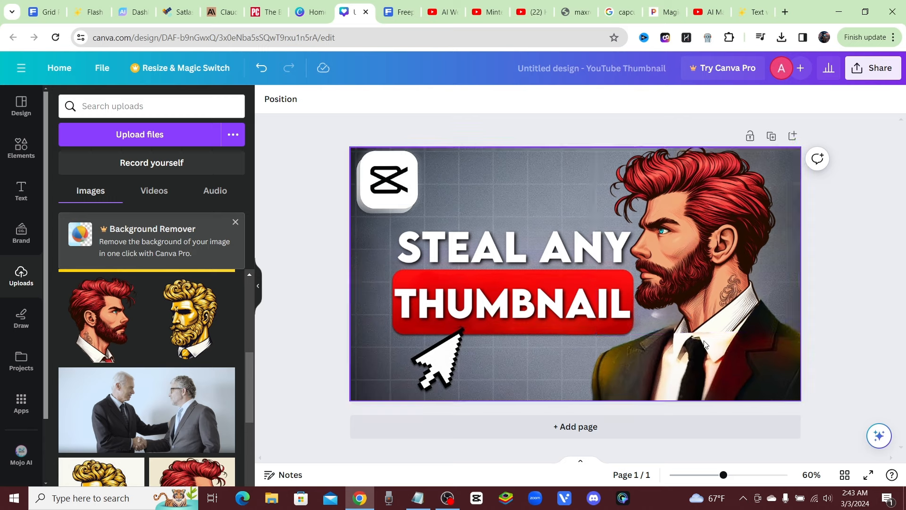
click(711, 356)
- Switch to YouTube and compare the video thumbnails of the MintedWealth and AI Master channels
click(491, 12)
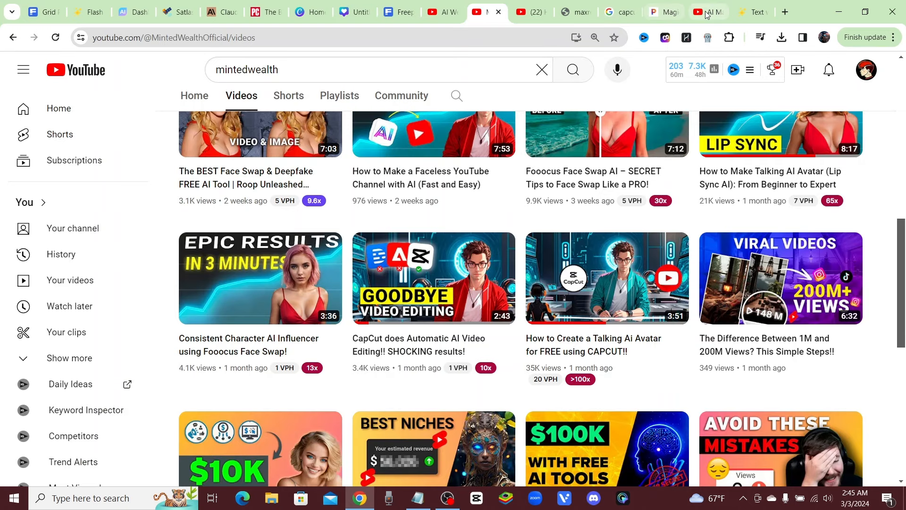
click(701, 12)
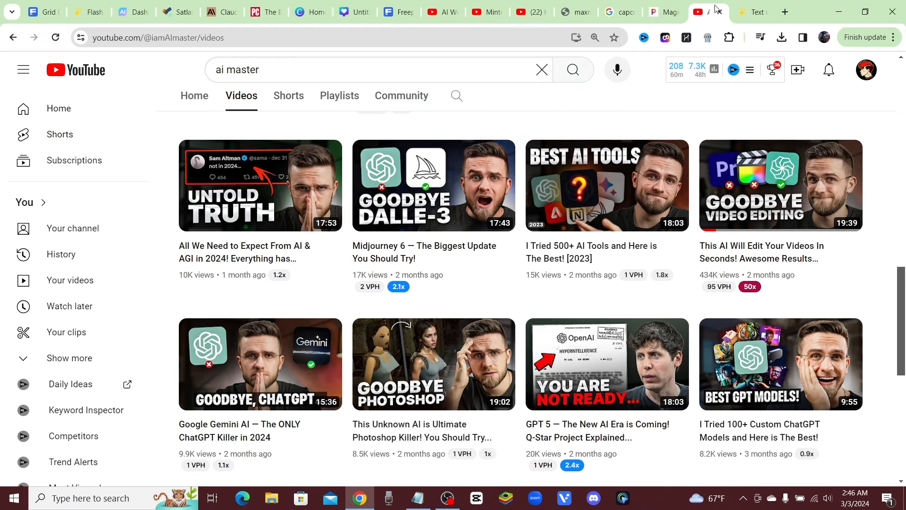
click(484, 10)
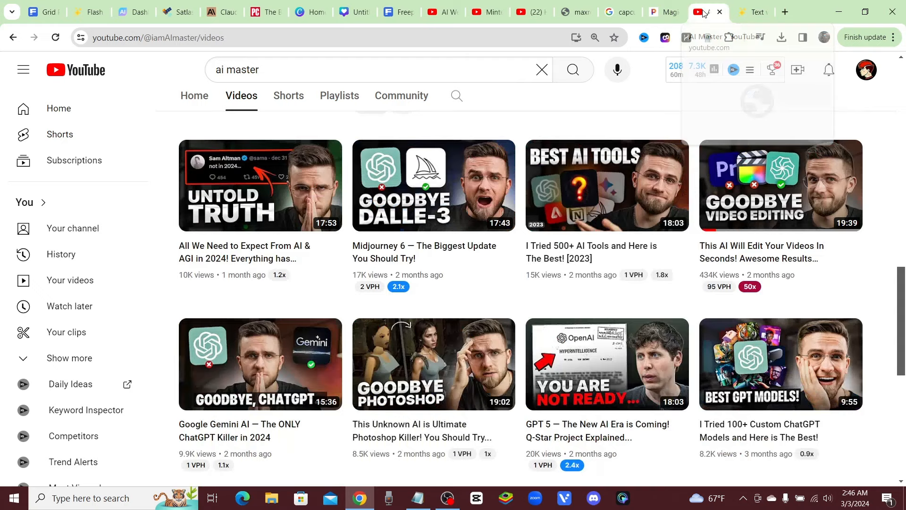
click(704, 12)
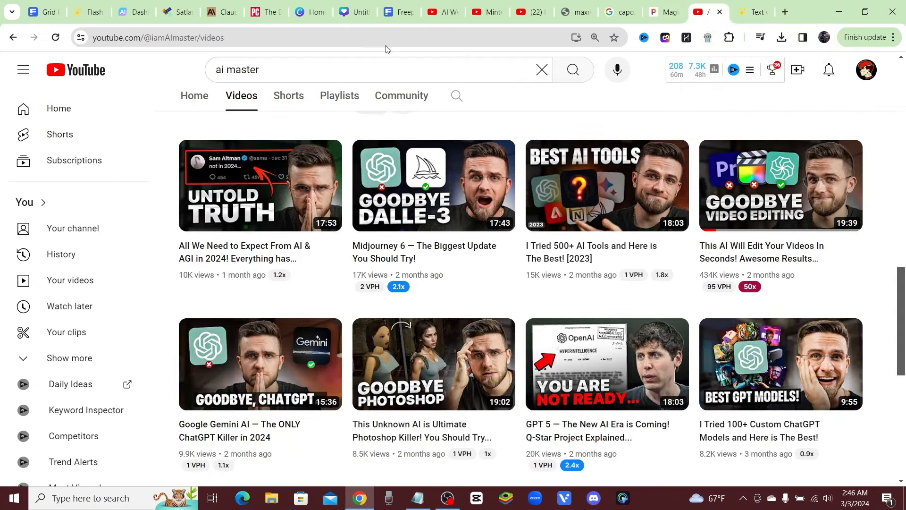
- Examine the recurring thumbnail styles across the Joeyedits_ channel's videos, including the original EDIT LIKE ISAAC thumbnail
click(531, 12)
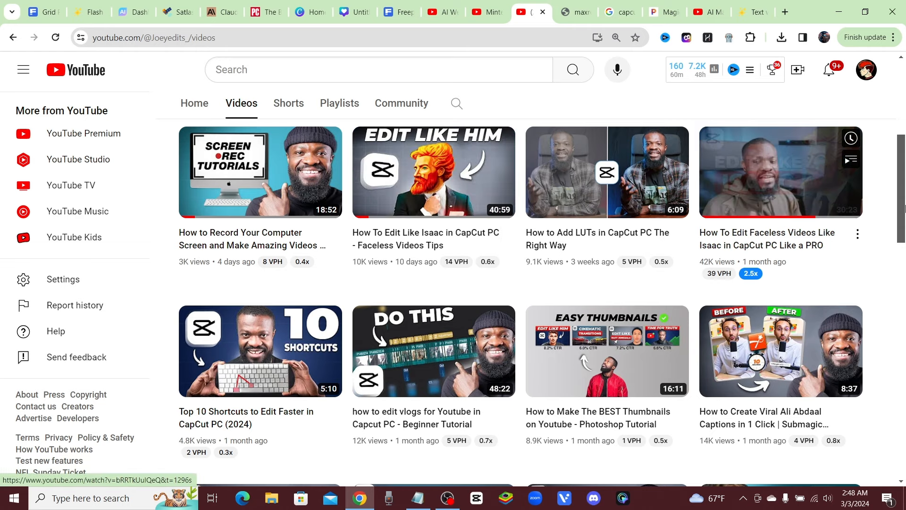
scroll(893, 198, down, 6)
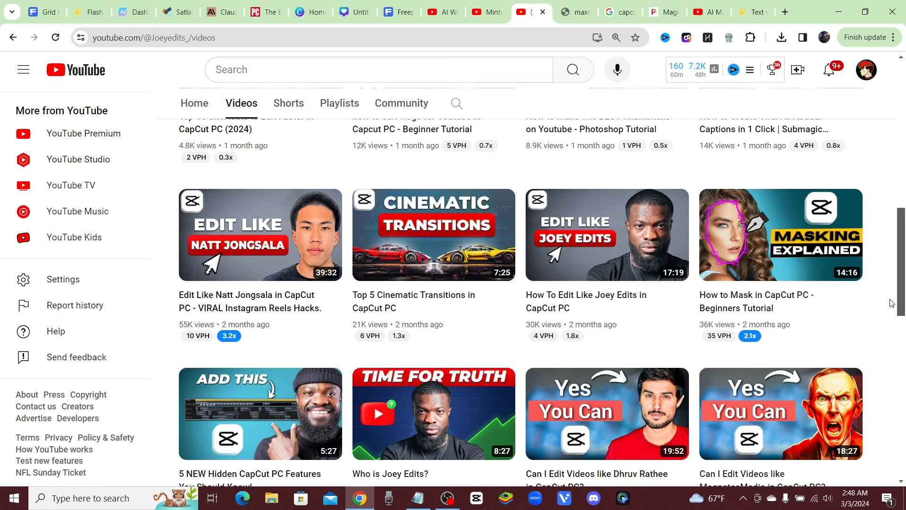
scroll(878, 306, down, 4)
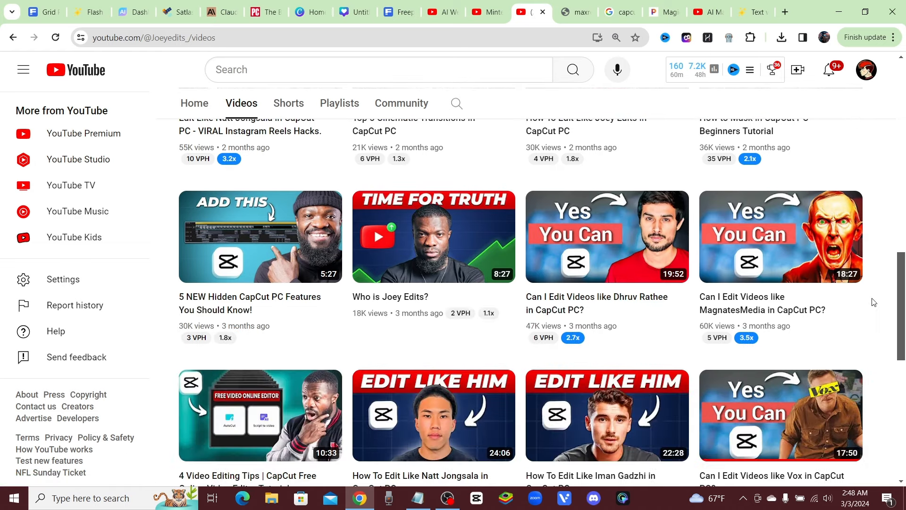
scroll(883, 299, up, 1)
scroll(883, 299, down, 3)
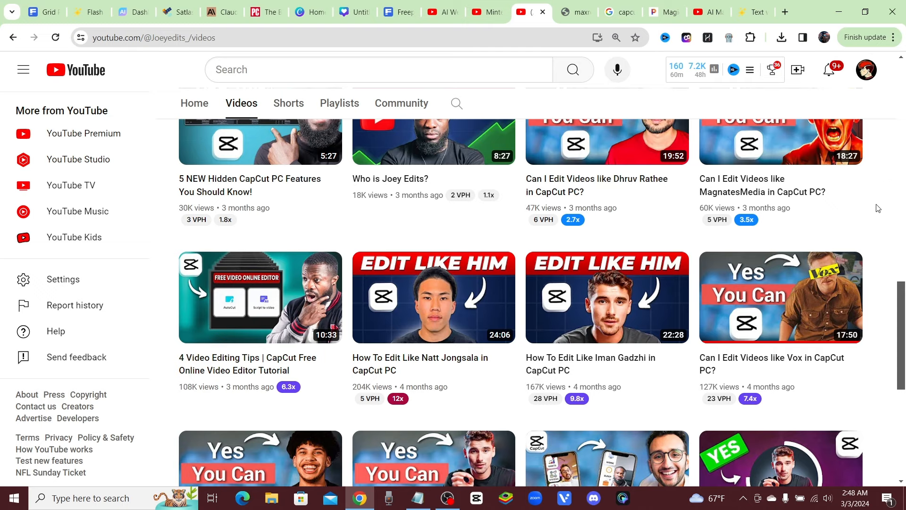
scroll(879, 208, down, 1)
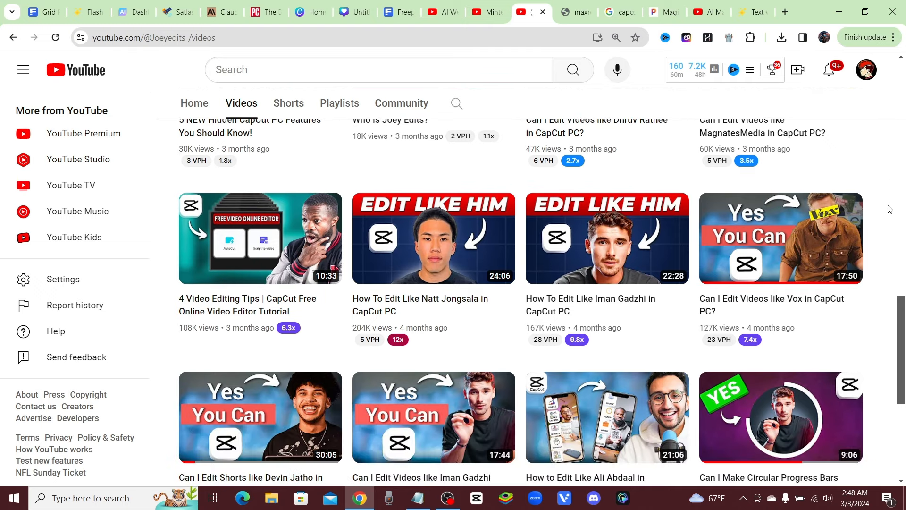
scroll(890, 209, up, 8)
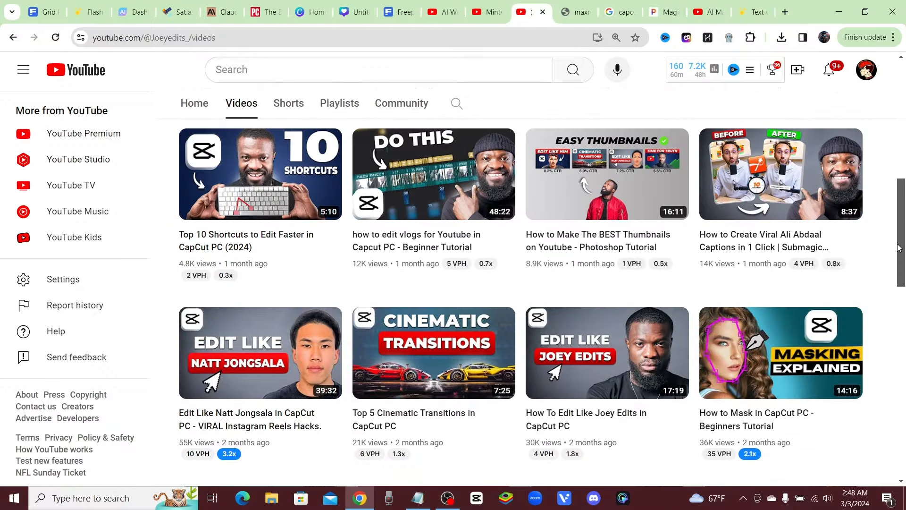
scroll(889, 239, up, 5)
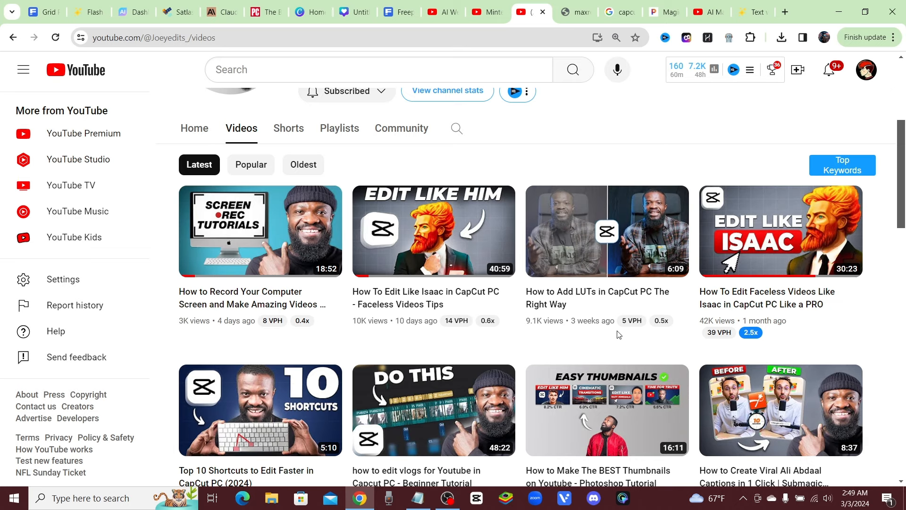
click(447, 503)
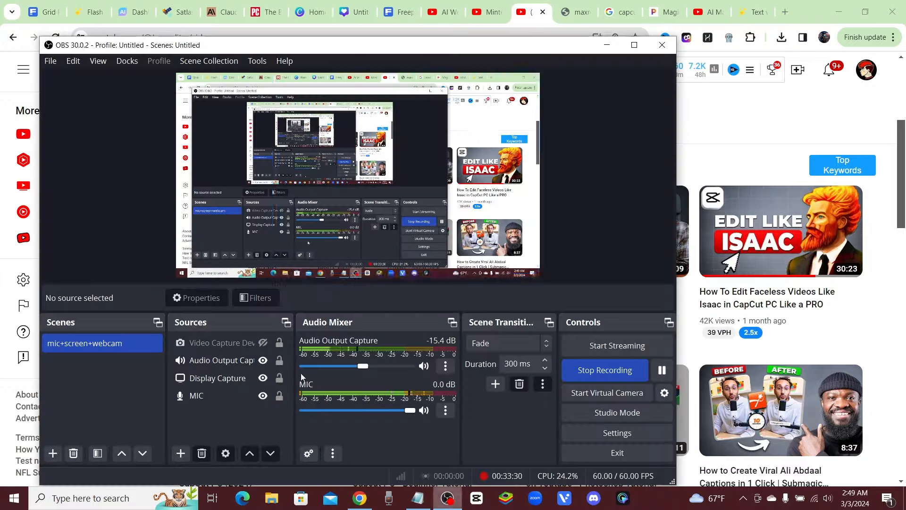
click(607, 45)
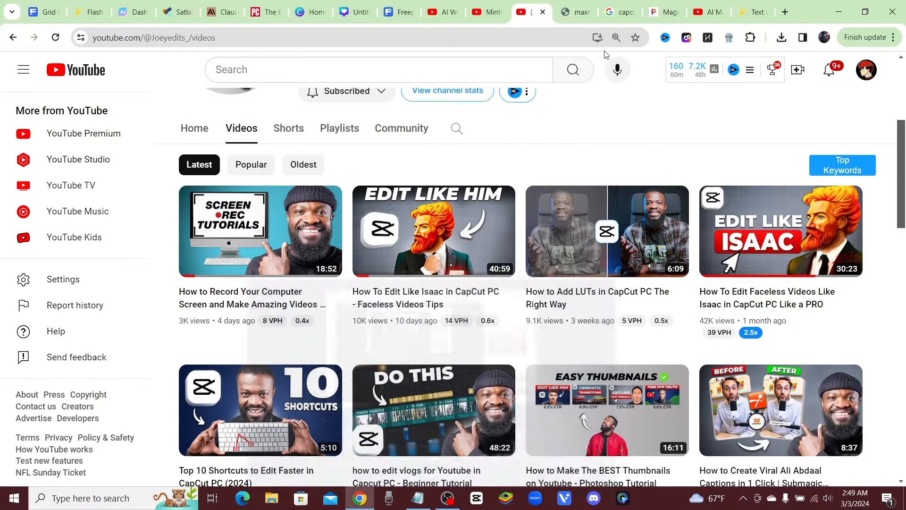